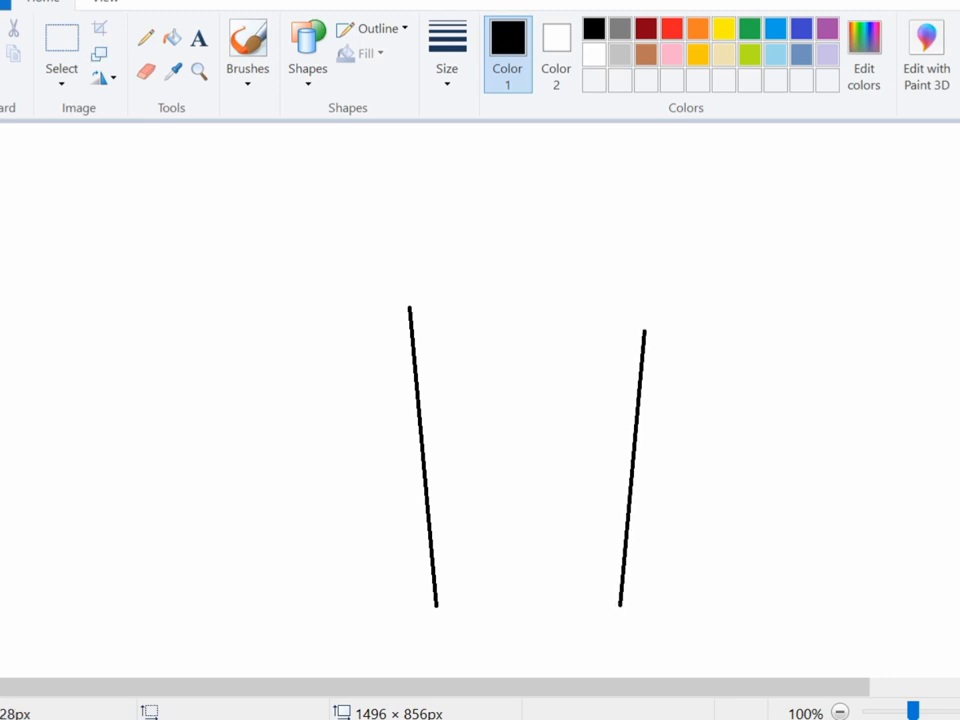
Draw a flat rounded rectangle as the cup's base, spanning the lower ends of the two slanted side lines
left_click(308, 55)
left_click(367, 105)
left_click_drag(437, 605, 623, 624)
left_click(639, 627)
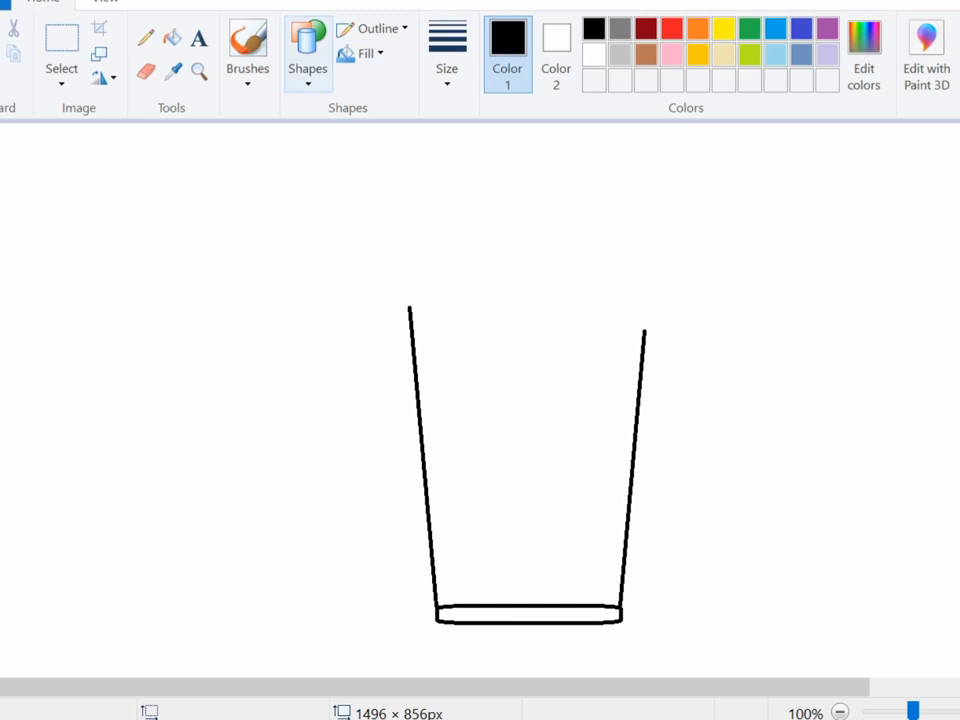
Draw a flat rounded rectangle about 311 × 42 px across the upper ends of the side lines as the cup's rim
left_click(311, 68)
left_click(345, 106)
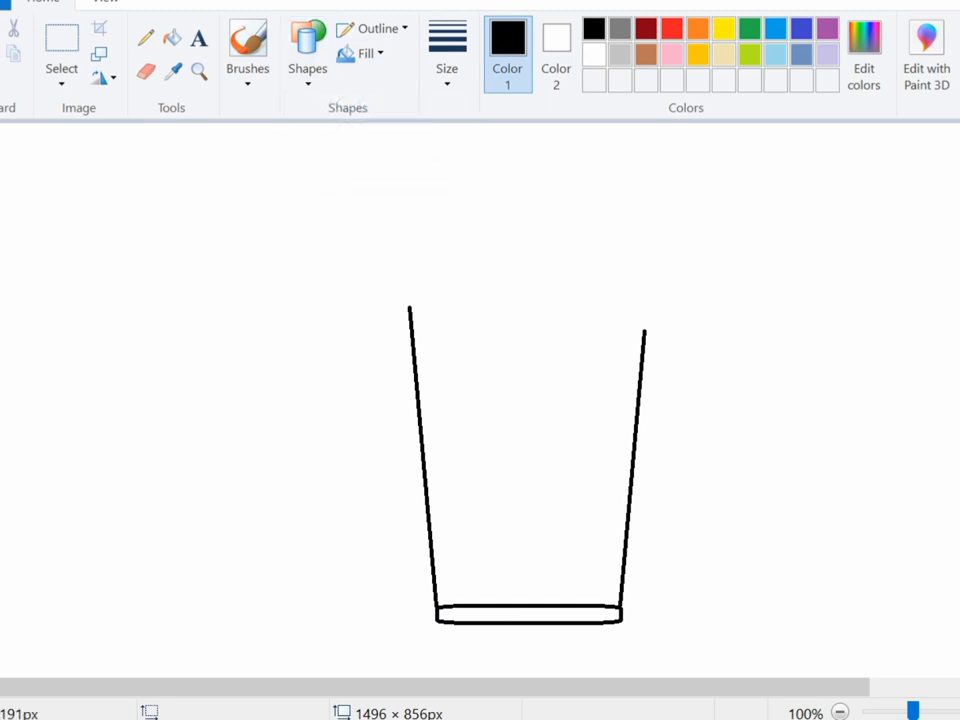
left_click_drag(403, 291, 647, 324)
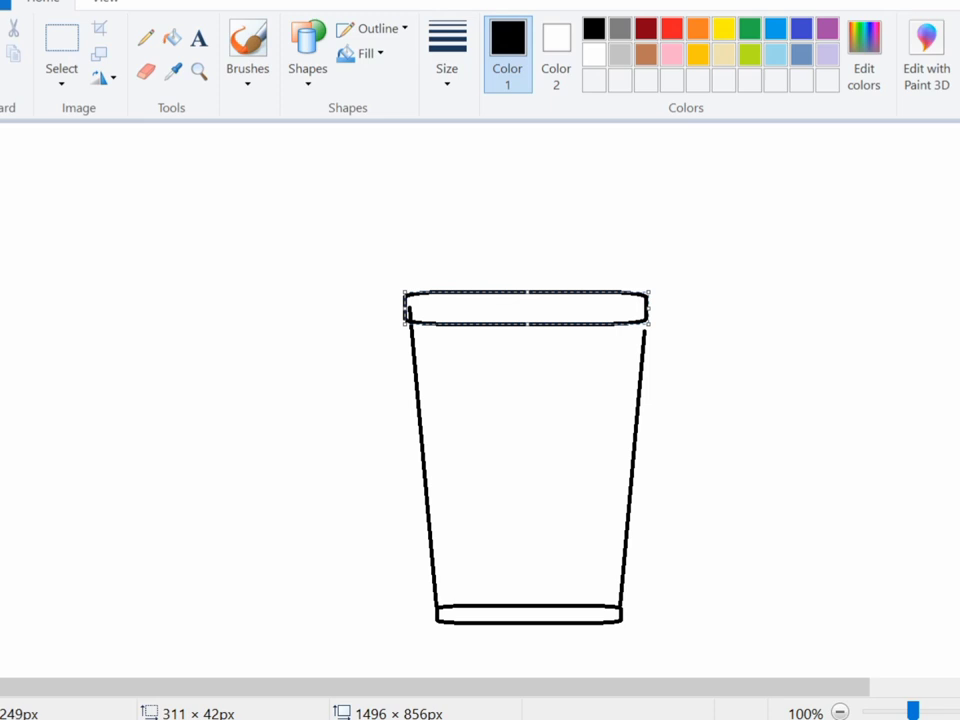
Nudge the rim rightward to meet the left side line and narrow it to about 305 px wide
key("Right")
key("Right")
key("Right")
key("Right")
key("Right")
key("Right")
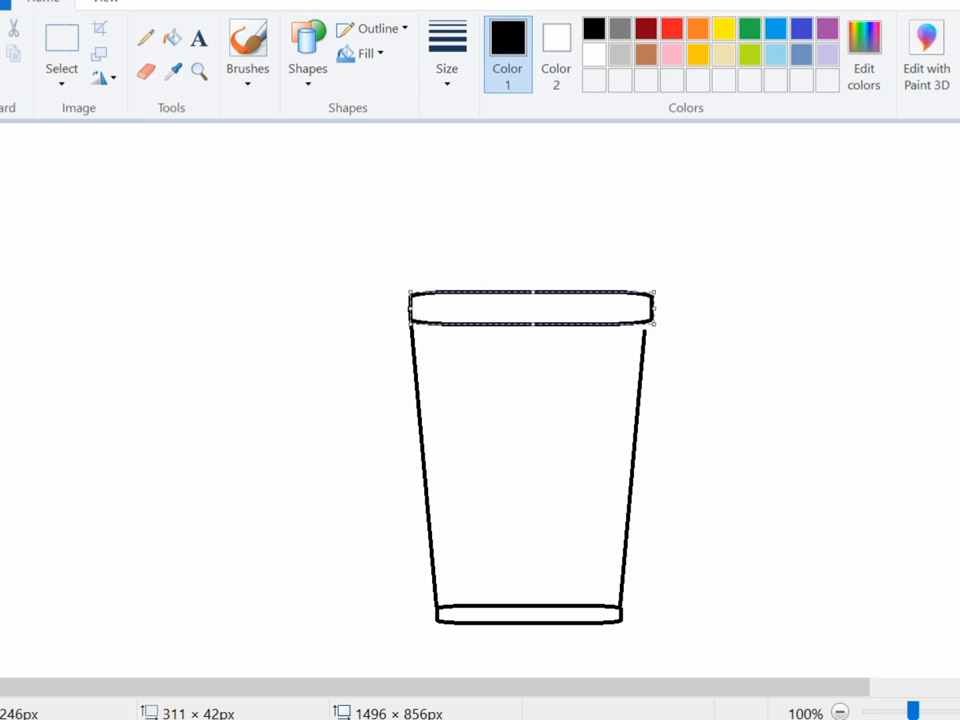
left_click_drag(654, 309, 649, 309)
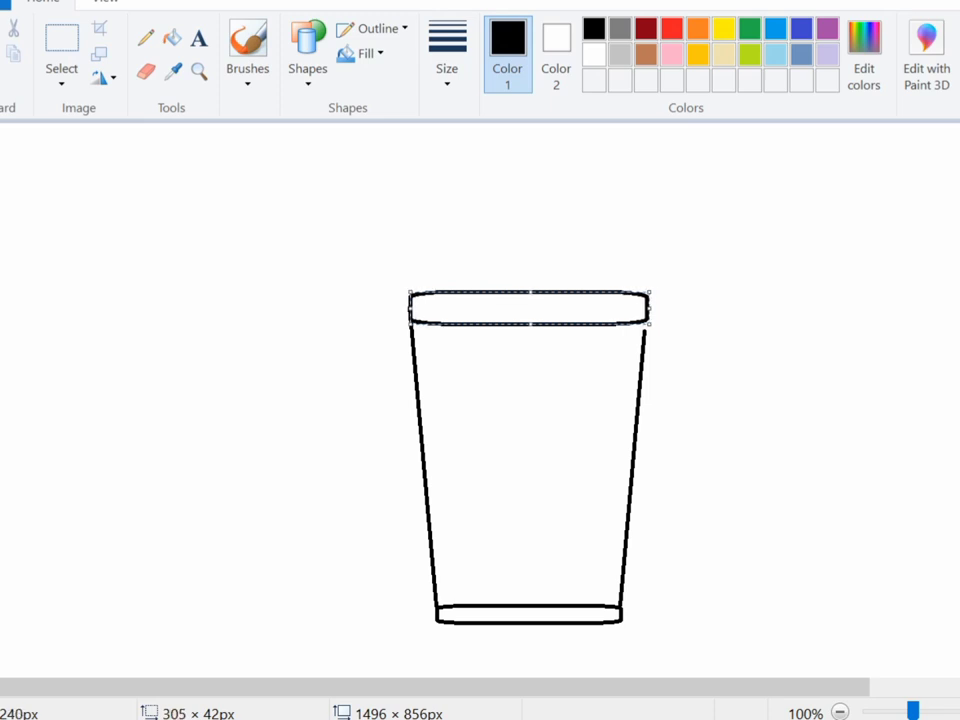
left_click(690, 309)
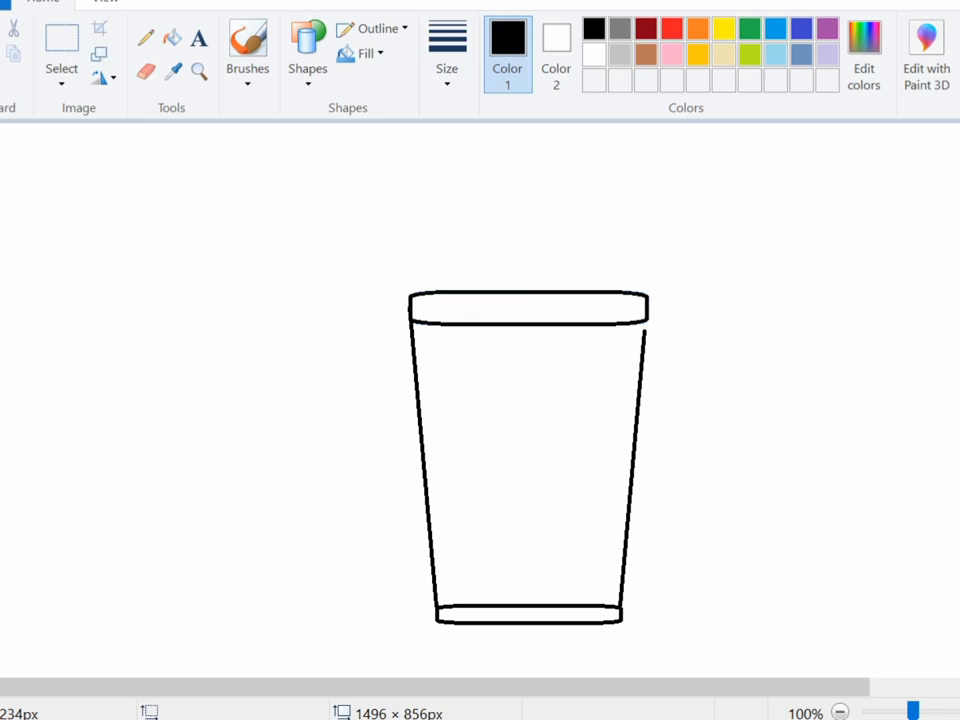
Select the whole cup and move it slightly down on the canvas
left_click(62, 40)
left_click_drag(401, 266, 683, 639)
left_click_drag(540, 500, 546, 523)
right_click(865, 286)
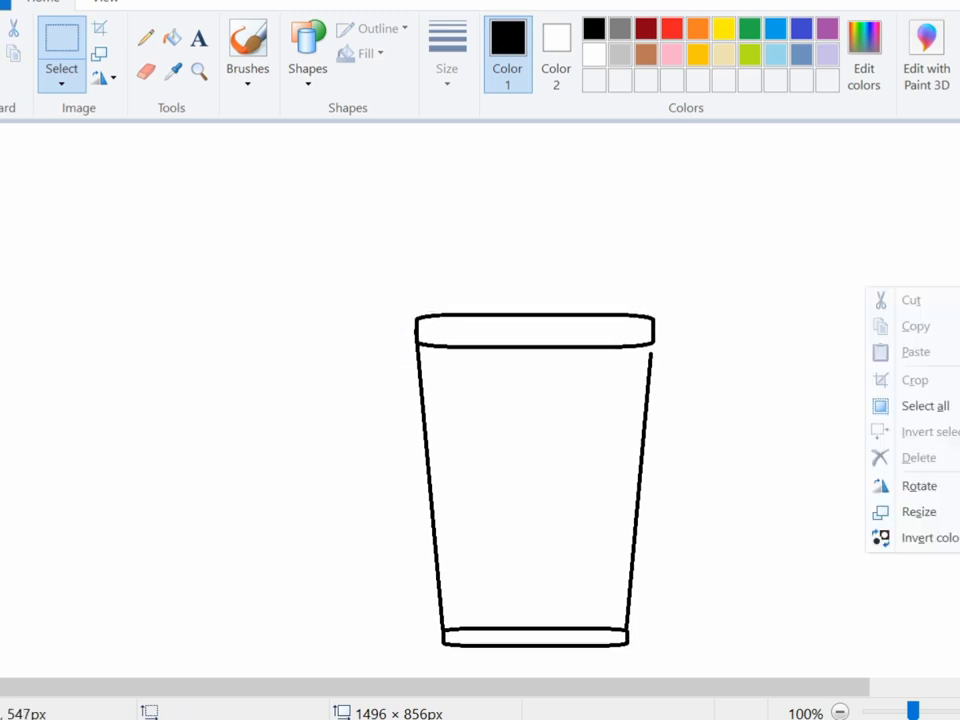
Close the gap between the rim and the cup's right side line using the Pencil at the third line thickness
left_click(146, 38)
left_click(447, 65)
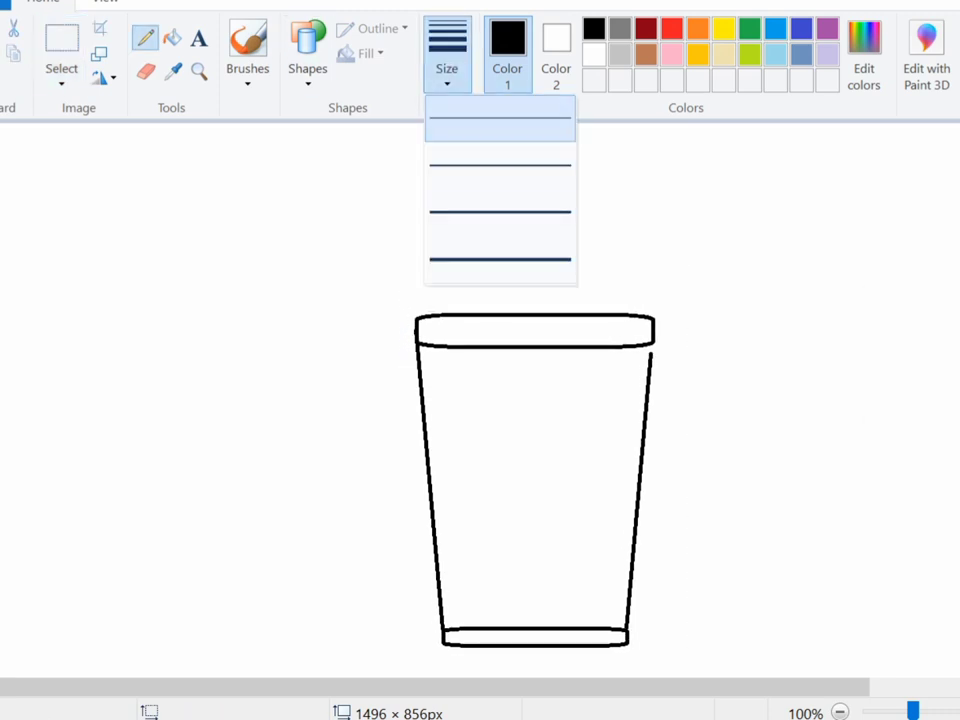
left_click(500, 212)
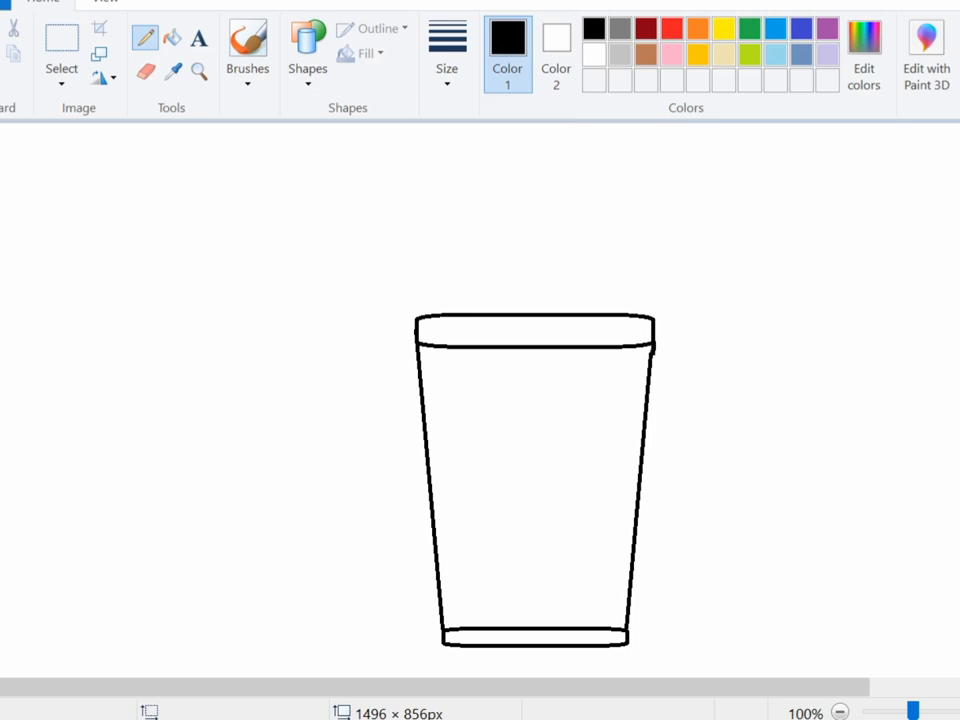
Draw a dome lid above the cup's rim with the Curve tool, bending the line upward into a rounded arc
left_click(308, 66)
left_click(321, 105)
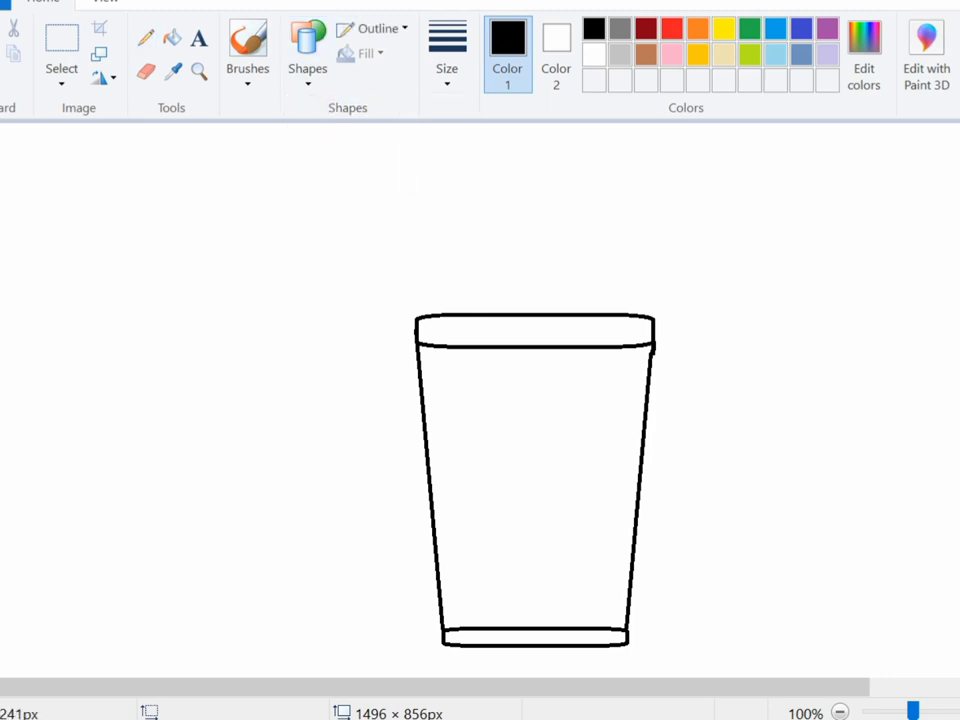
mouse_move(442, 317)
left_mouse_down()
mouse_move(582, 316)
mouse_move(523, 231)
mouse_move(479, 254)
mouse_move(463, 246)
mouse_move(526, 236)
mouse_move(629, 315)
left_mouse_up()
left_click(565, 249)
left_click_drag(565, 255, 542, 226)
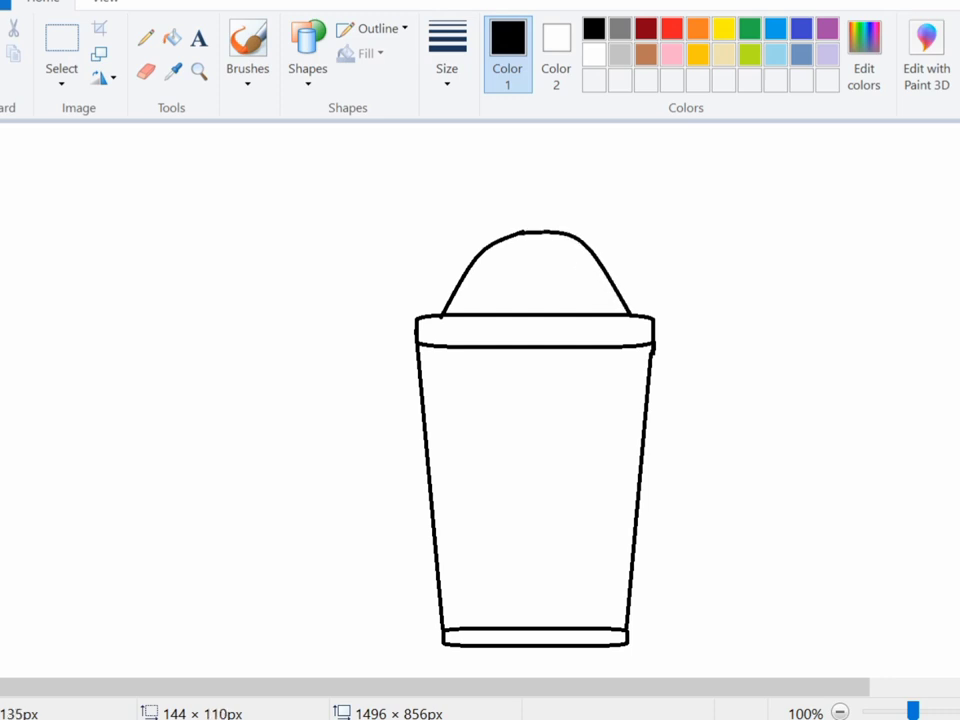
key("Return")
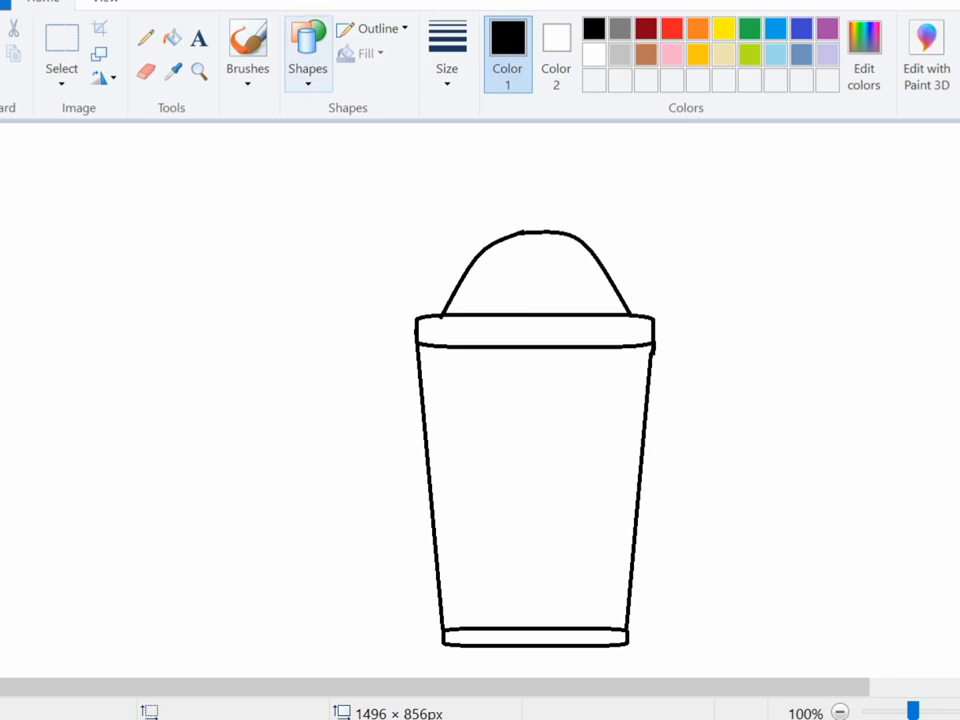
Draw a narrow vertical rectangle about 19 × 333 px as a straw passing through the dome lid into the cup
left_click(307, 55)
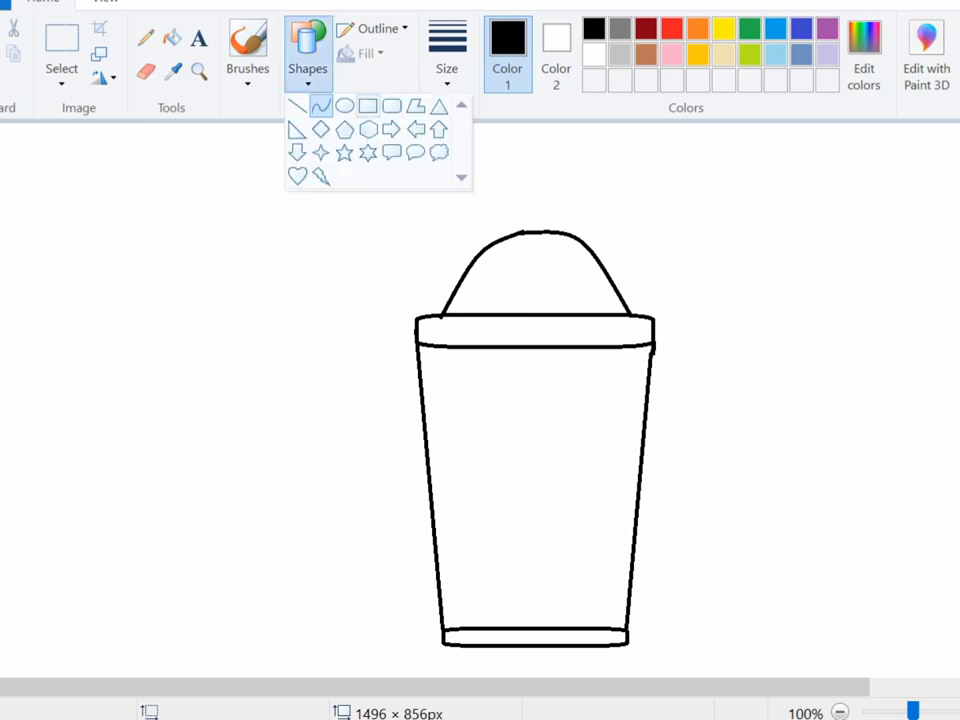
left_click(368, 105)
left_click_drag(522, 175, 537, 439)
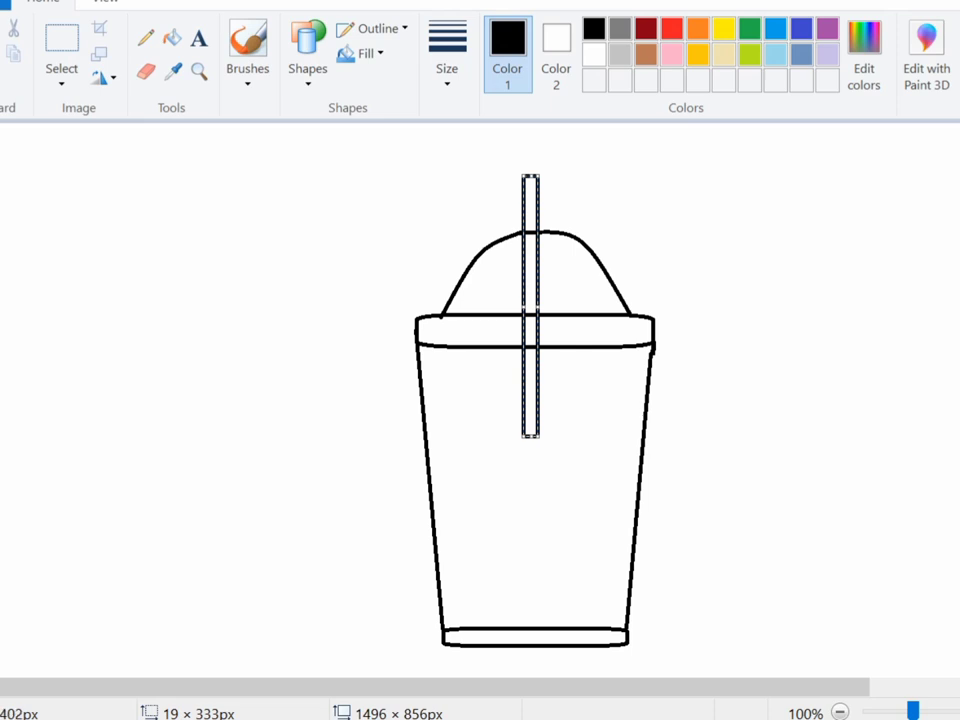
key("Escape")
Draw a wavy liquid surface across the cup with curves and erase the lower end of the straw
left_click(307, 45)
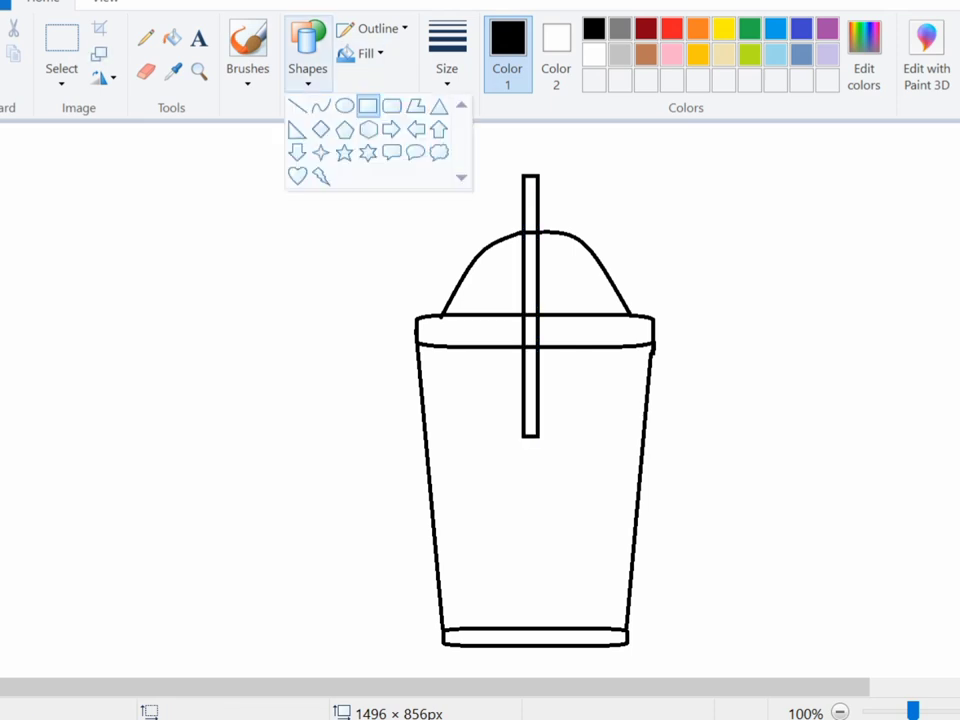
left_click(319, 103)
left_click_drag(428, 458, 490, 420)
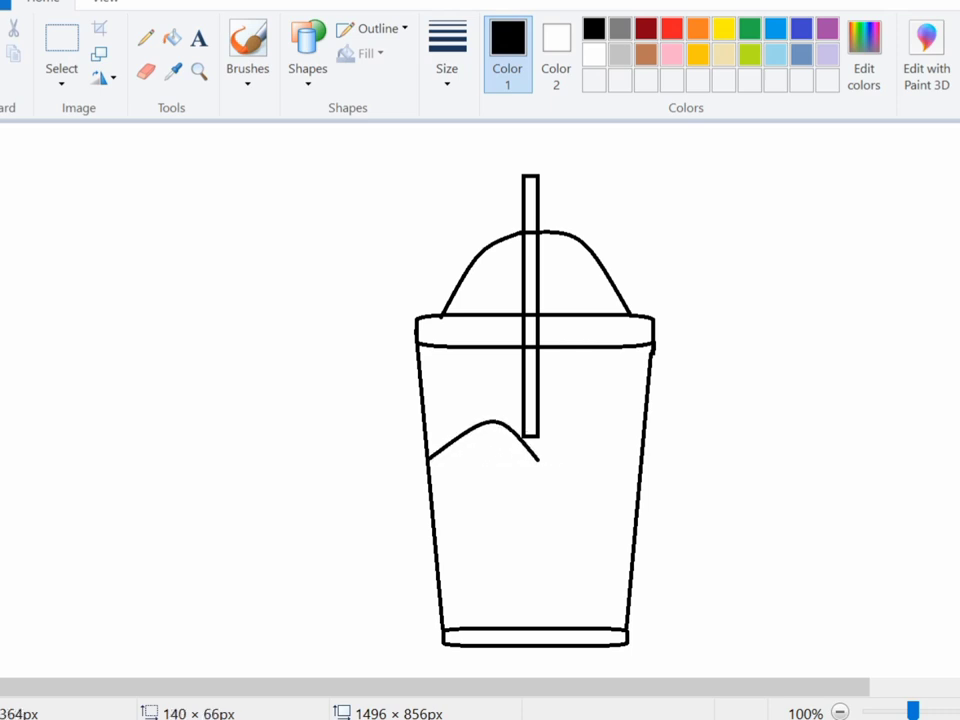
left_click(487, 418)
left_click(495, 526)
left_click_drag(538, 459, 565, 473)
left_click(565, 473)
left_click(565, 473)
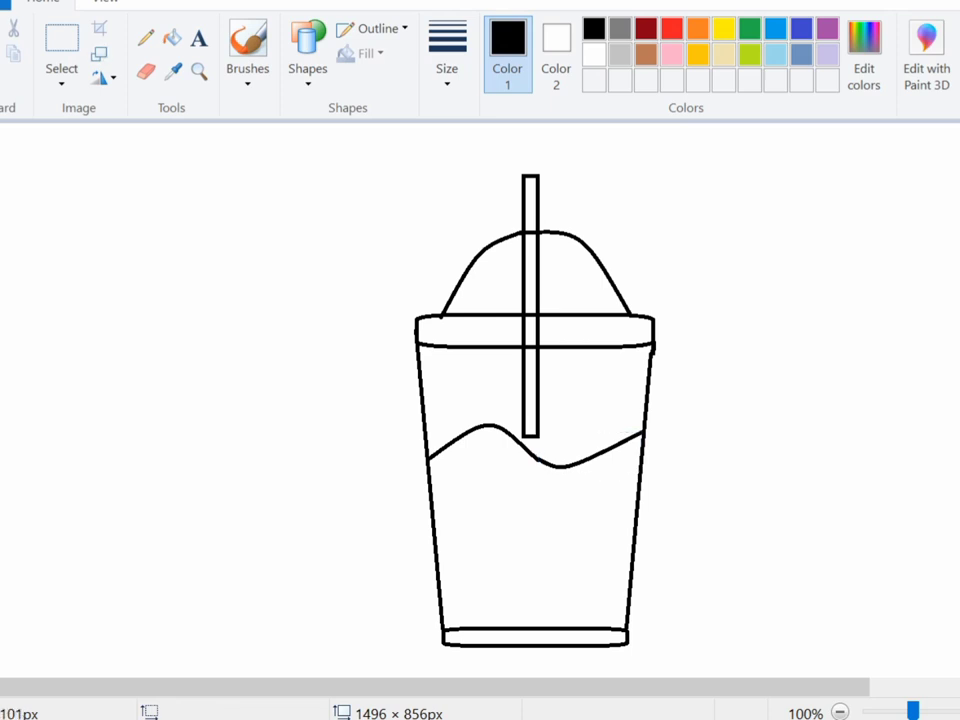
left_click(146, 71)
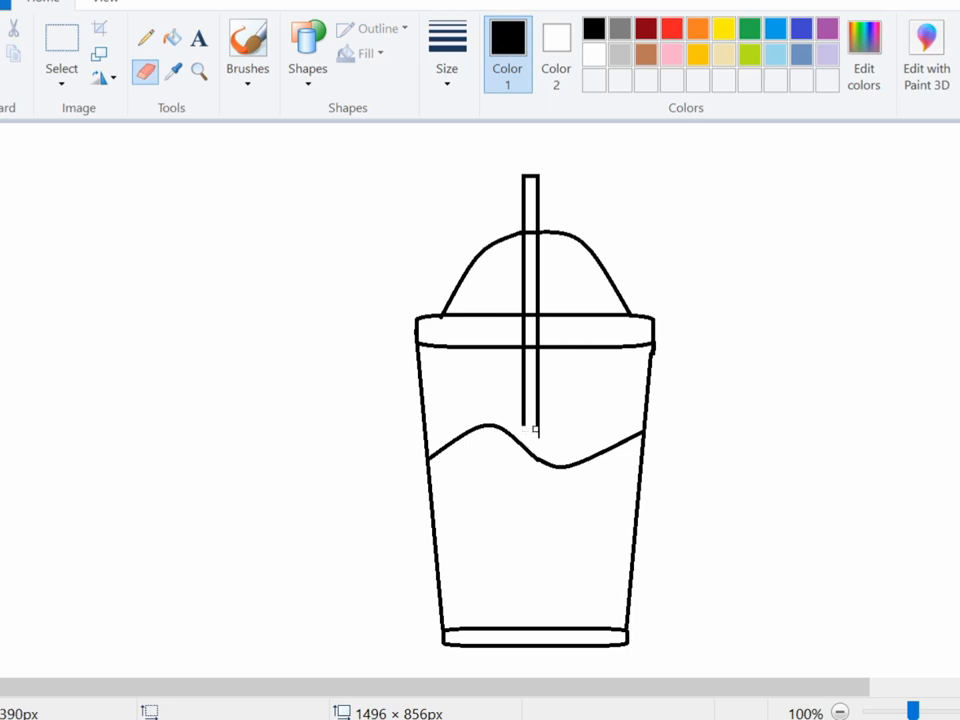
Draw two round eyes about 56 × 52 px side by side in the liquid area of the cup
left_click(308, 50)
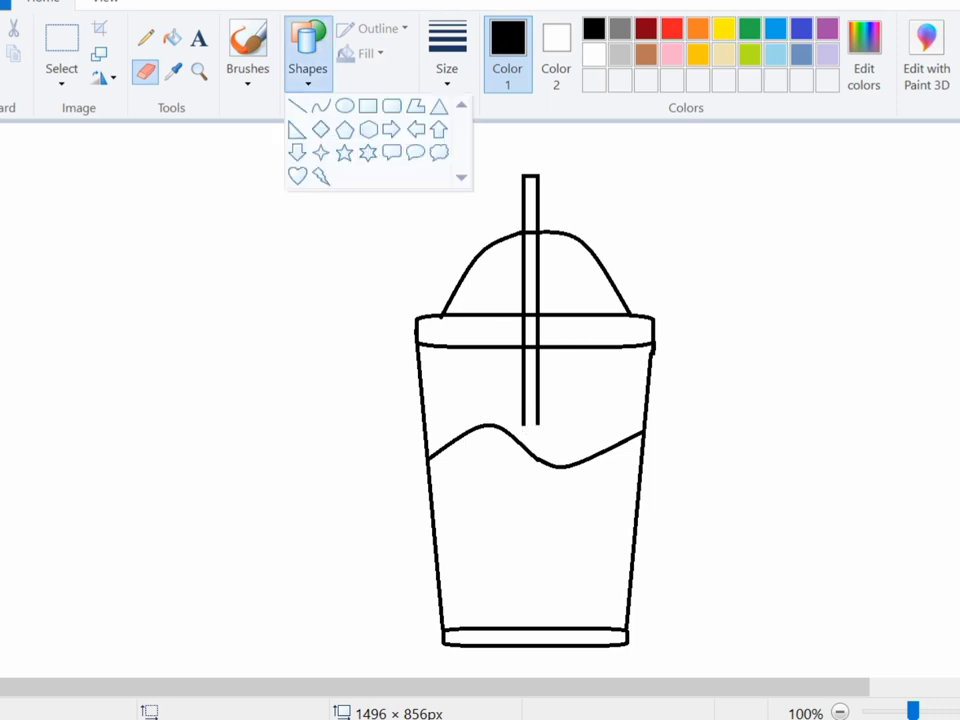
left_click(345, 106)
mouse_move(482, 514)
left_mouse_down()
mouse_move(516, 559)
mouse_move(527, 557)
left_mouse_up()
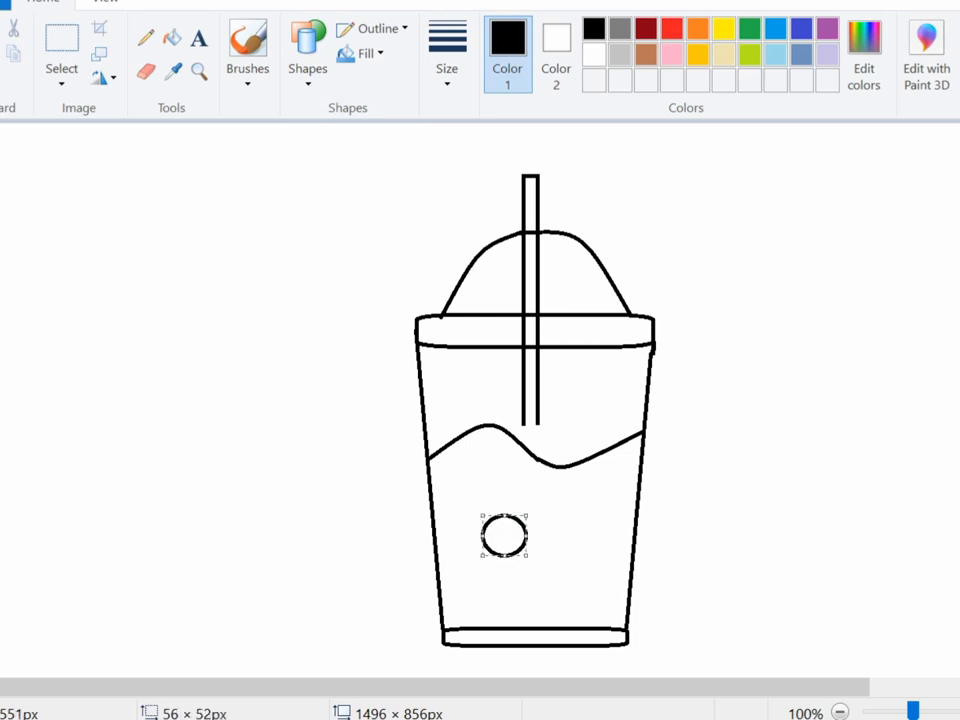
mouse_move(561, 518)
left_mouse_down()
mouse_move(581, 553)
mouse_move(604, 556)
mouse_move(606, 567)
mouse_move(579, 533)
mouse_move(579, 515)
left_mouse_up()
left_click(622, 537)
Draw a small smiling mouth below and between the eyes with the Curve tool
left_click(307, 60)
left_click(319, 103)
left_click_drag(510, 575, 540, 590)
left_click(545, 602)
Add a large and a small oval highlight inside each eye using the second line thickness
left_click(307, 60)
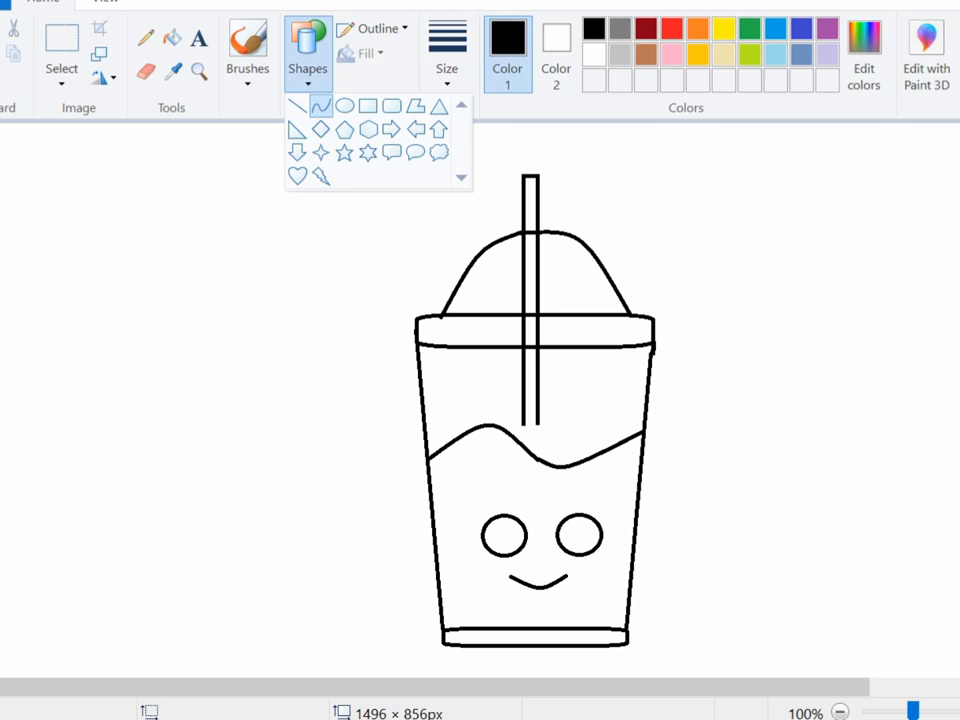
left_click(345, 105)
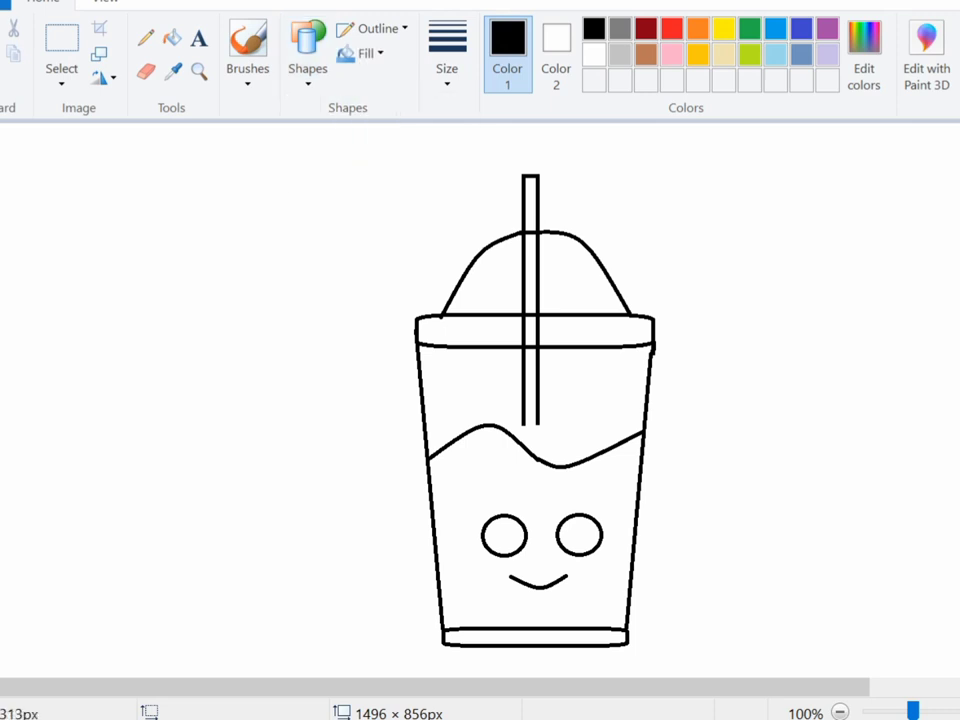
left_click(447, 68)
left_click(500, 166)
left_click_drag(498, 523, 525, 551)
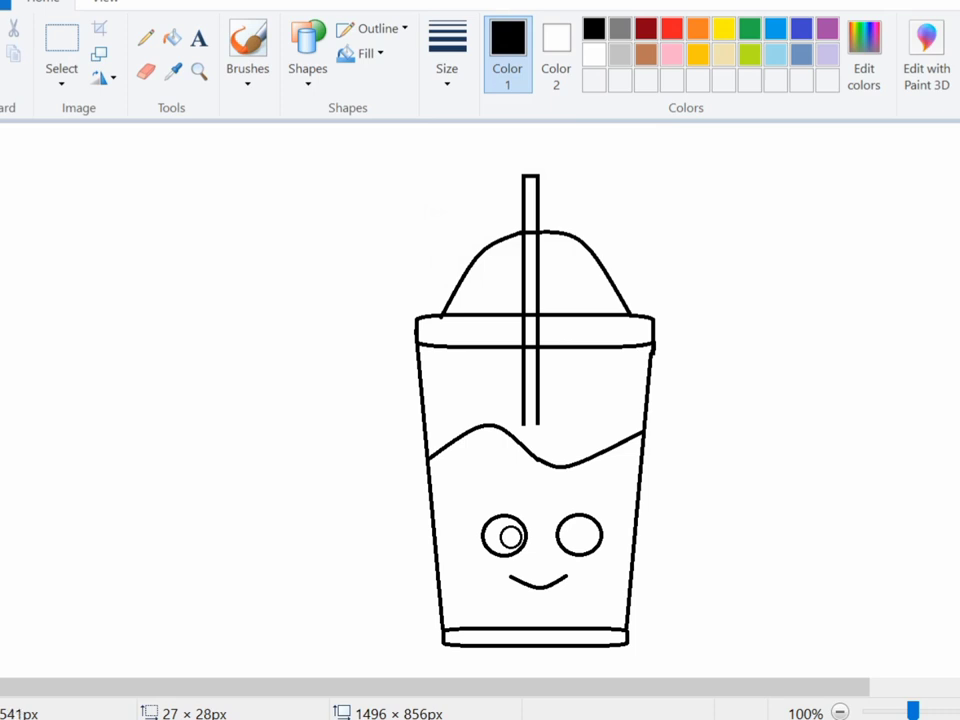
left_click(545, 536)
left_click_drag(485, 531, 497, 547)
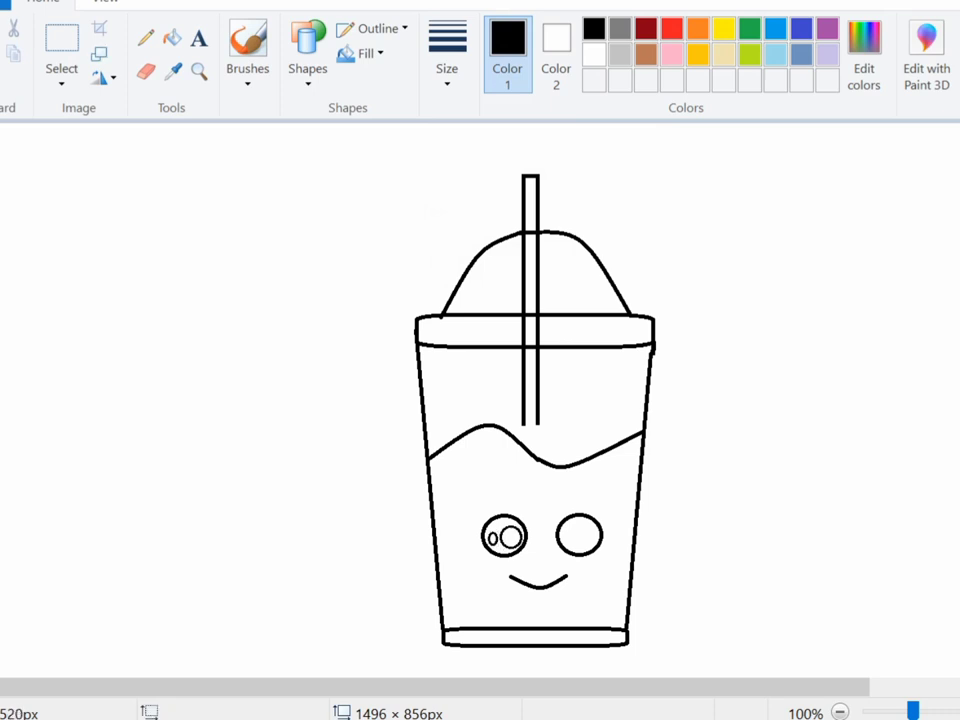
mouse_move(575, 522)
left_mouse_down()
mouse_move(601, 553)
mouse_move(574, 547)
left_mouse_up()
Draw three four-point stars of different sizes to the right of the cup as sparkles
left_click(307, 68)
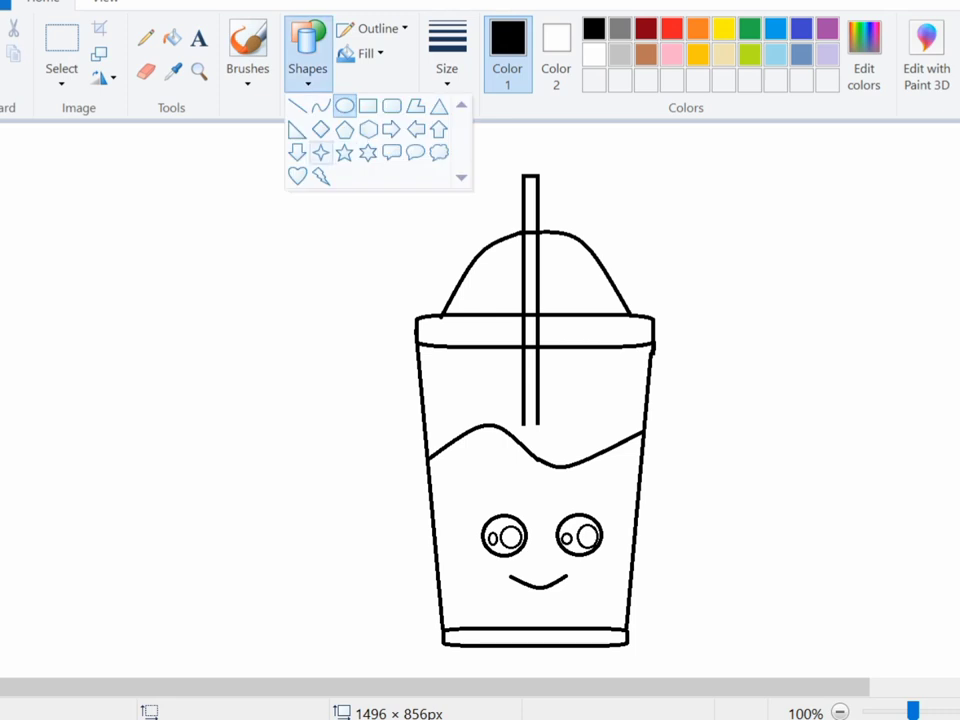
left_click(322, 105)
left_click_drag(717, 234, 768, 298)
left_click(735, 345)
left_click_drag(707, 320, 750, 364)
left_click_drag(789, 316, 812, 328)
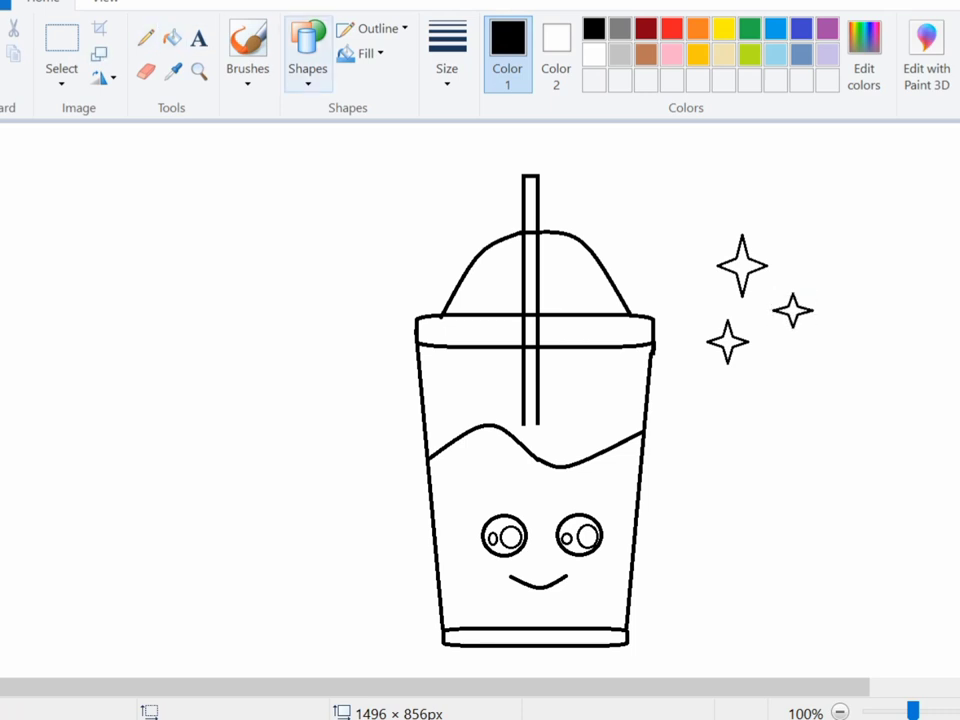
Extend the straw into the liquid with a rectangle about 21 × 62 px at the third thickness, then erase the seam and the part below the surface
left_click(308, 45)
left_click(368, 105)
left_click_drag(523, 418, 542, 450)
left_click(447, 60)
left_click(490, 212)
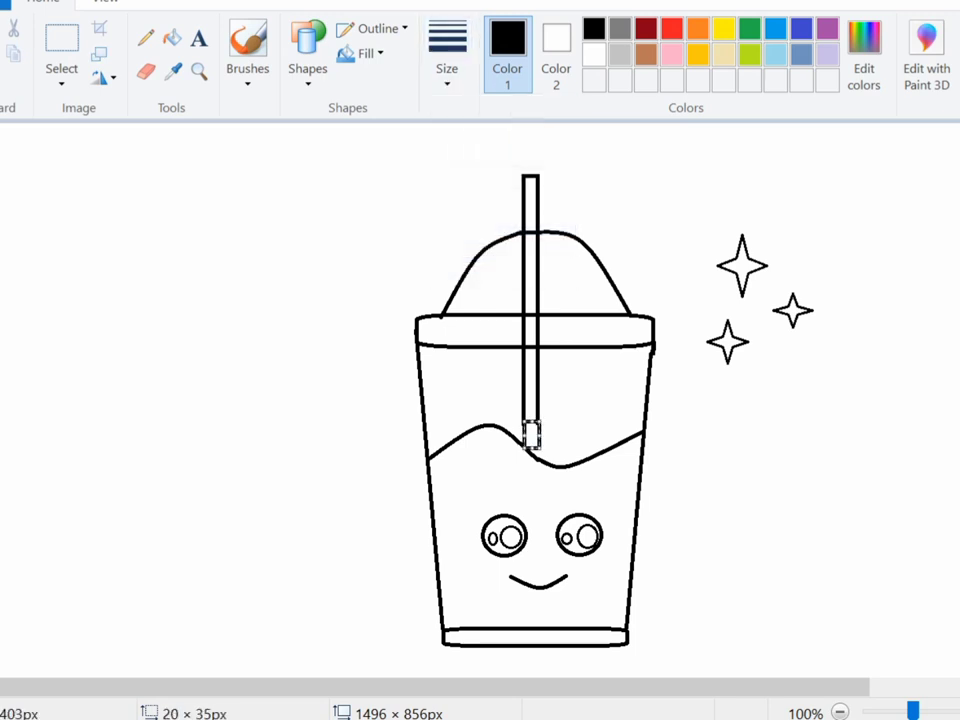
key("ctrl+z")
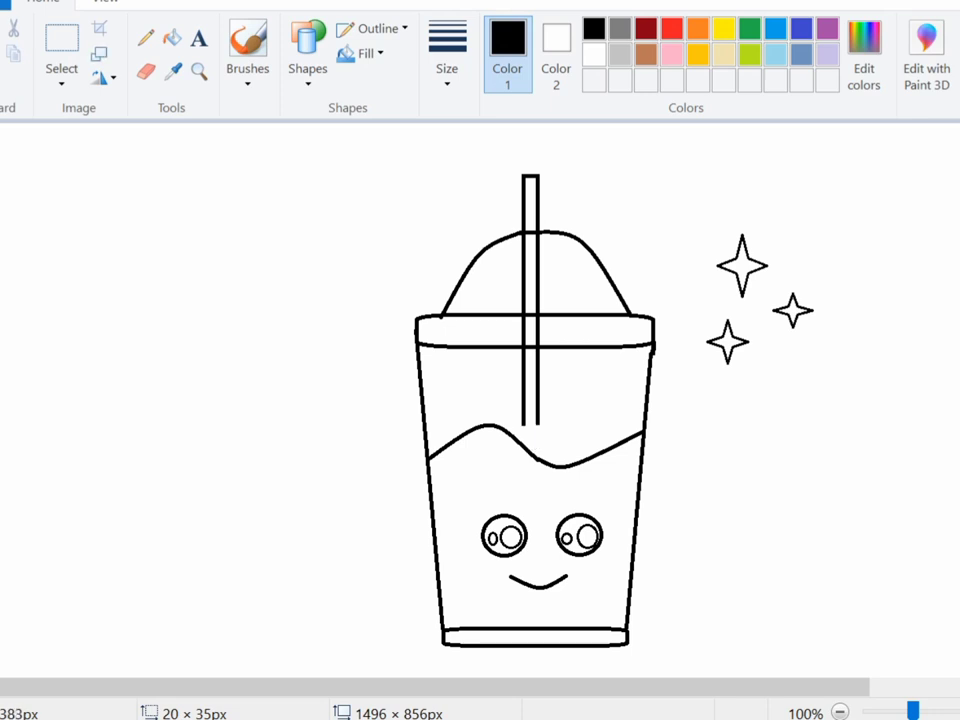
mouse_move(521, 421)
left_mouse_down()
mouse_move(538, 433)
mouse_move(538, 469)
left_mouse_up()
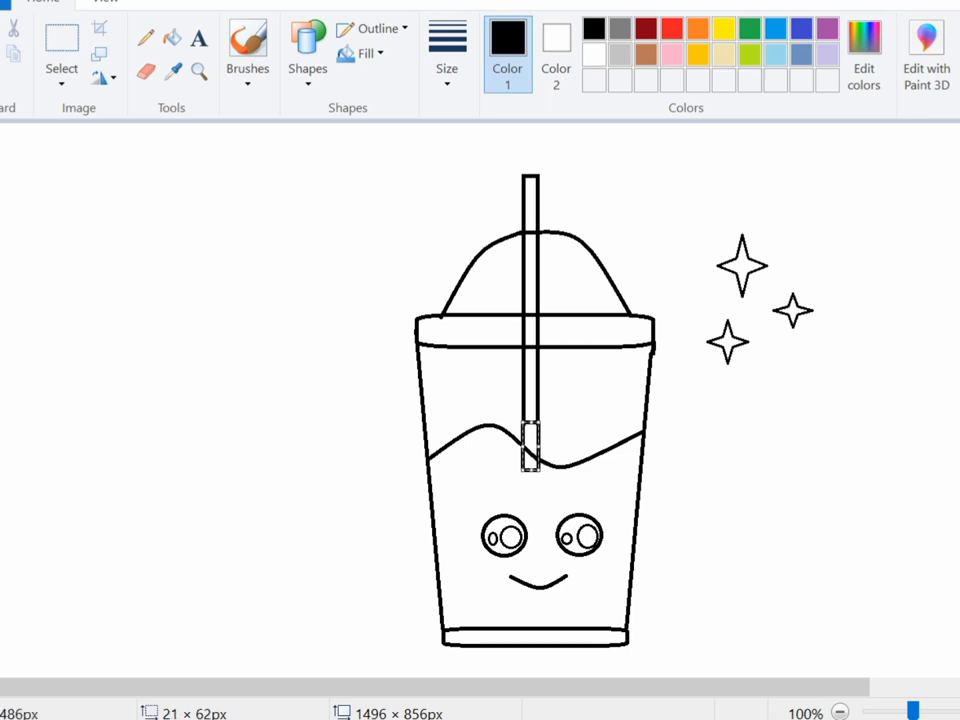
left_click(545, 504)
left_click(145, 70)
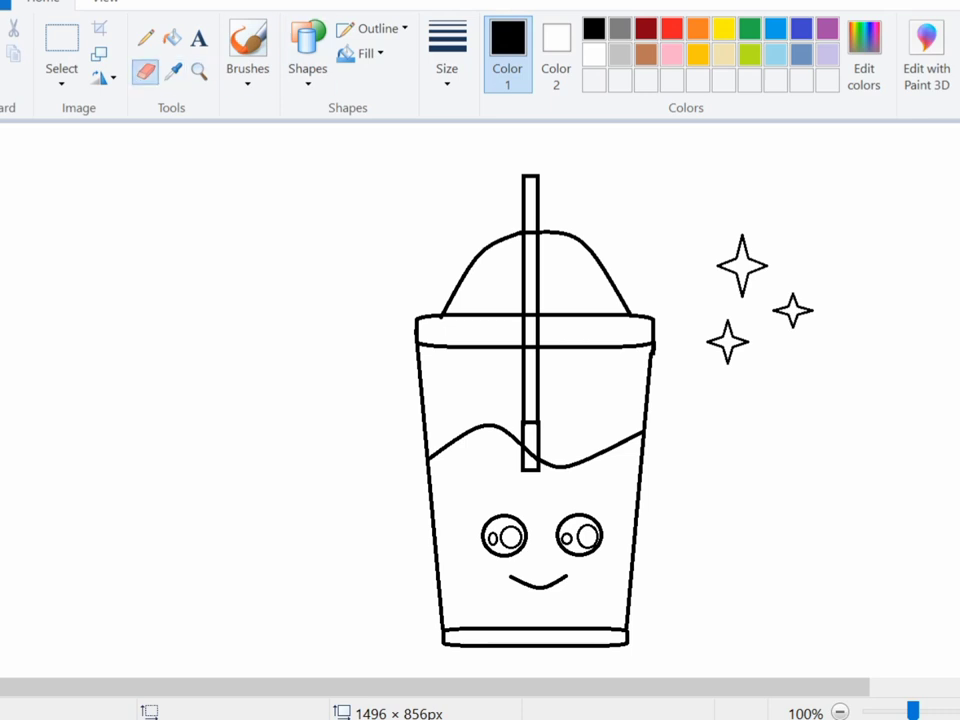
left_click(531, 420)
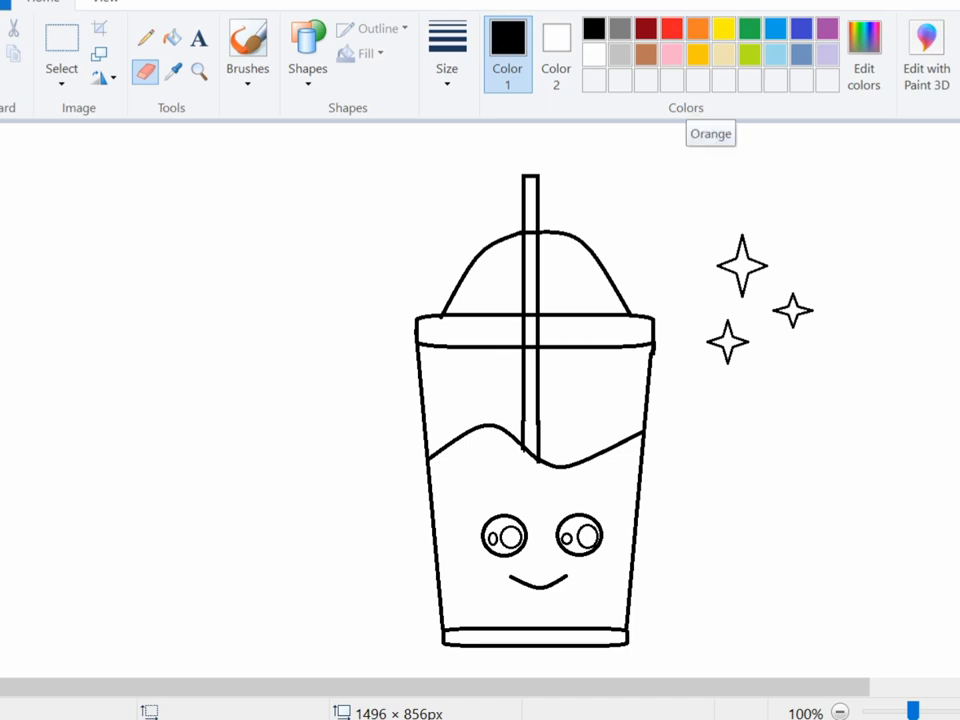
Fill the liquid area of the cup with orange
left_click(697, 28)
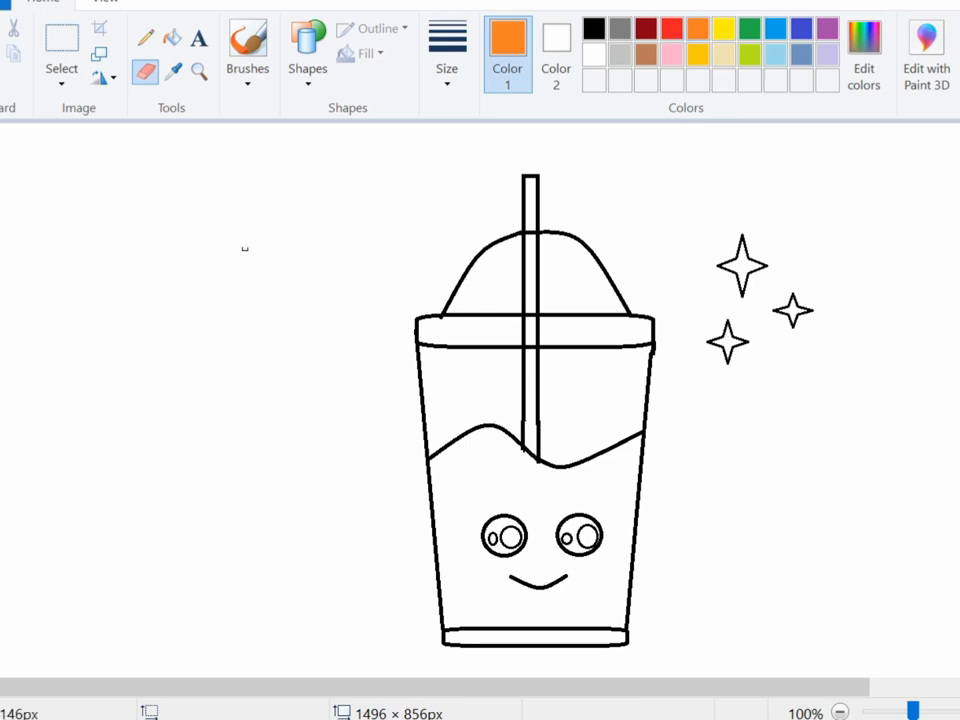
left_click(172, 37)
left_click(465, 500)
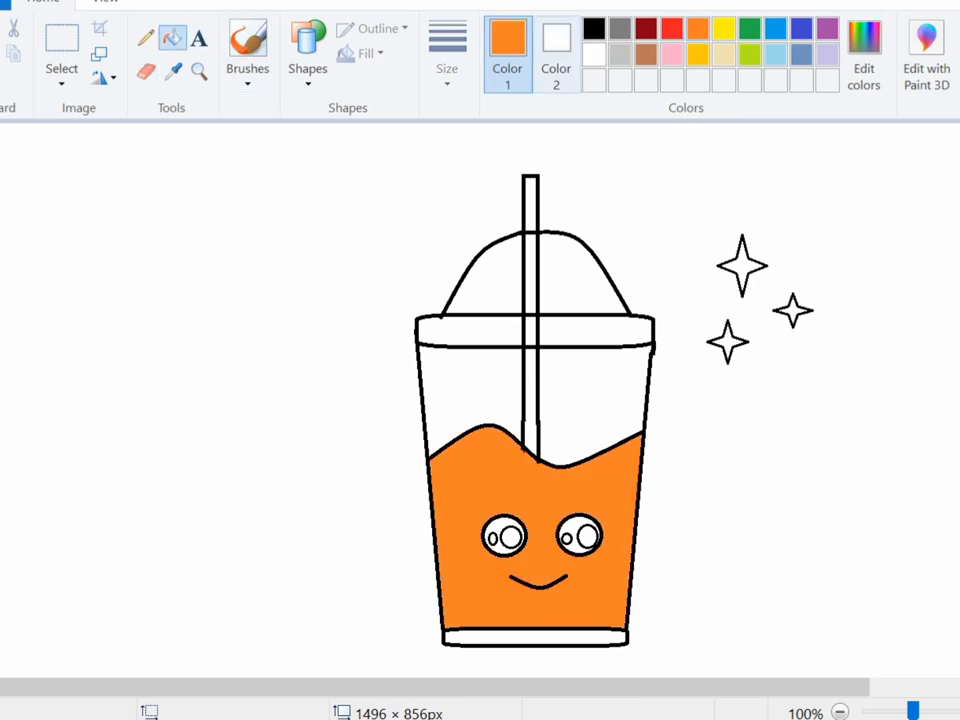
Fill both eyes with black around their oval highlights
left_click(594, 28)
left_click(572, 527)
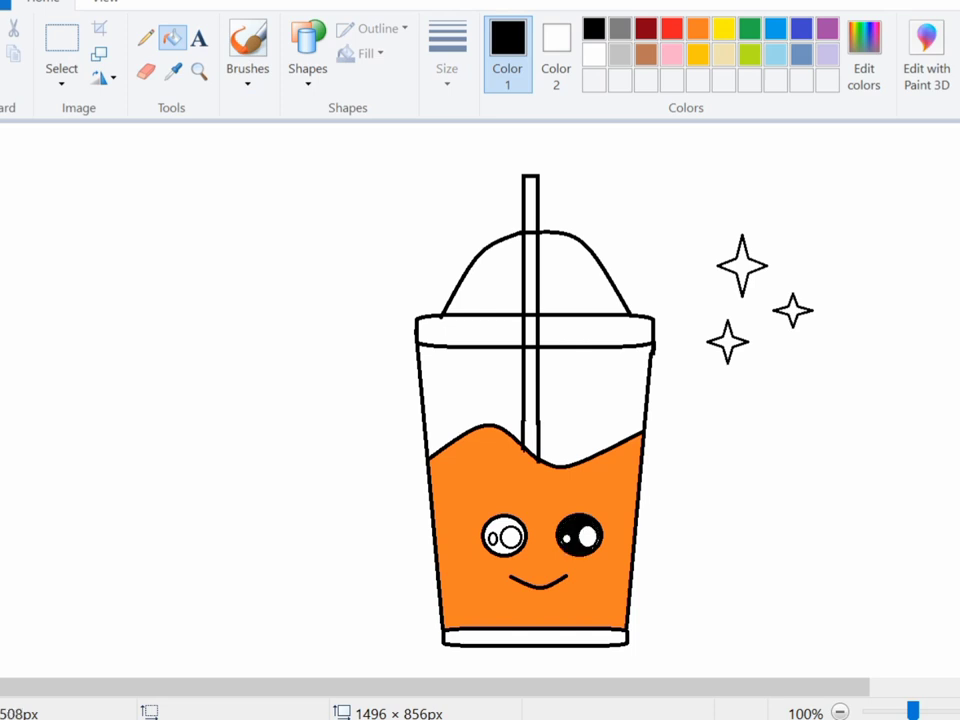
left_click(498, 525)
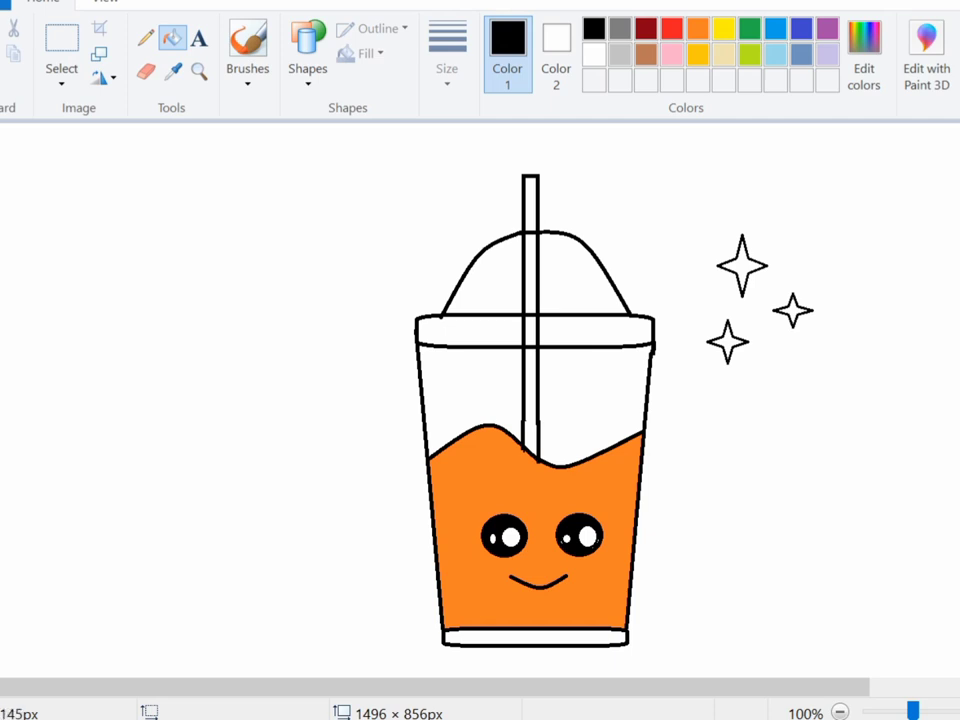
Mix a custom red with Red 224, Green 18, Blue 29 and fill the largest sparkle with it
left_click(672, 28)
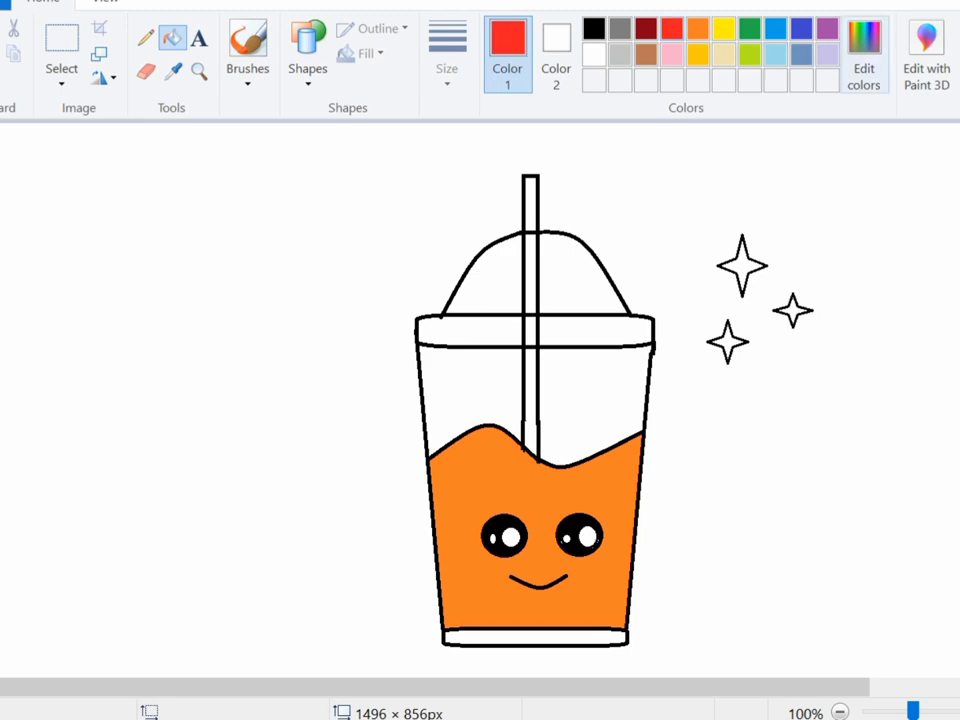
left_click(864, 56)
left_click(733, 302)
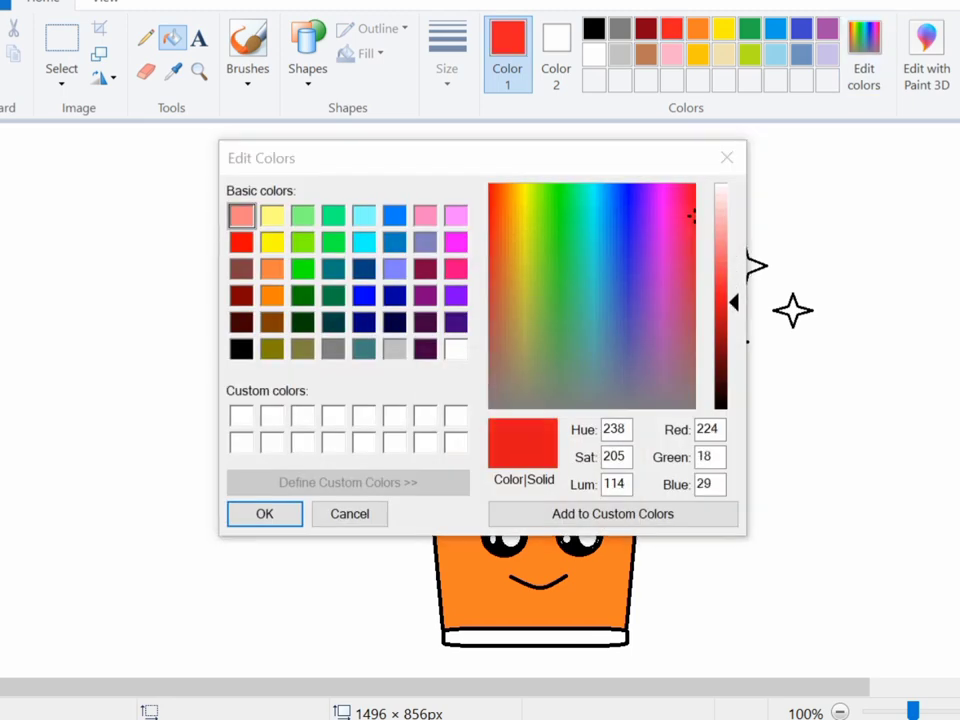
left_click(264, 514)
left_click(742, 266)
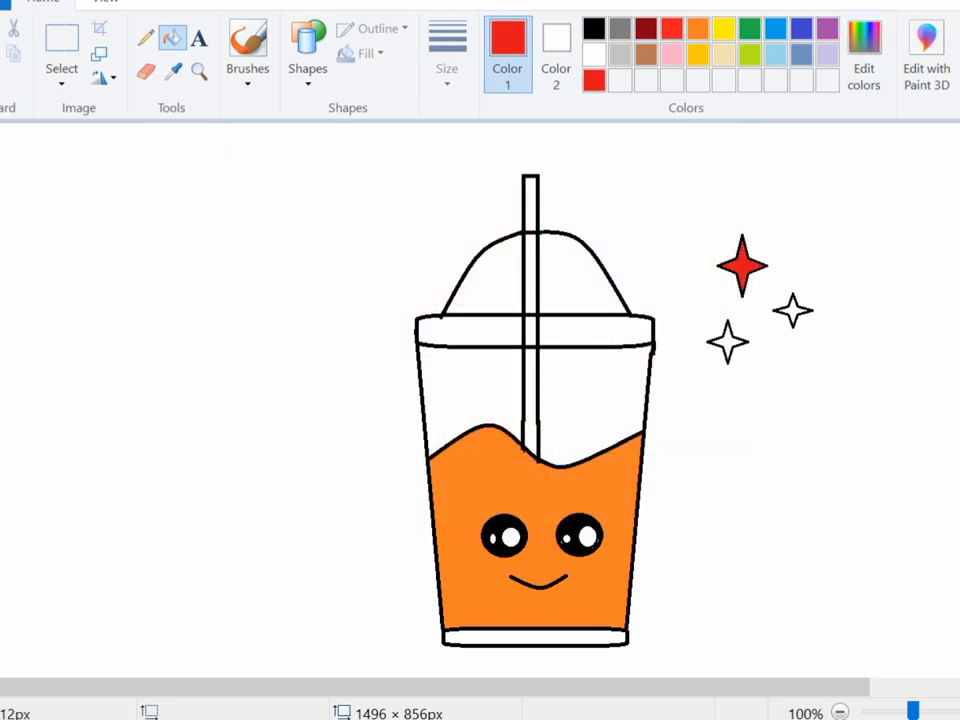
Fill the straw sections with the custom red, then erase the lid-rim lines crossing the straw and fill those gaps red
left_click(531, 203)
left_click(530, 275)
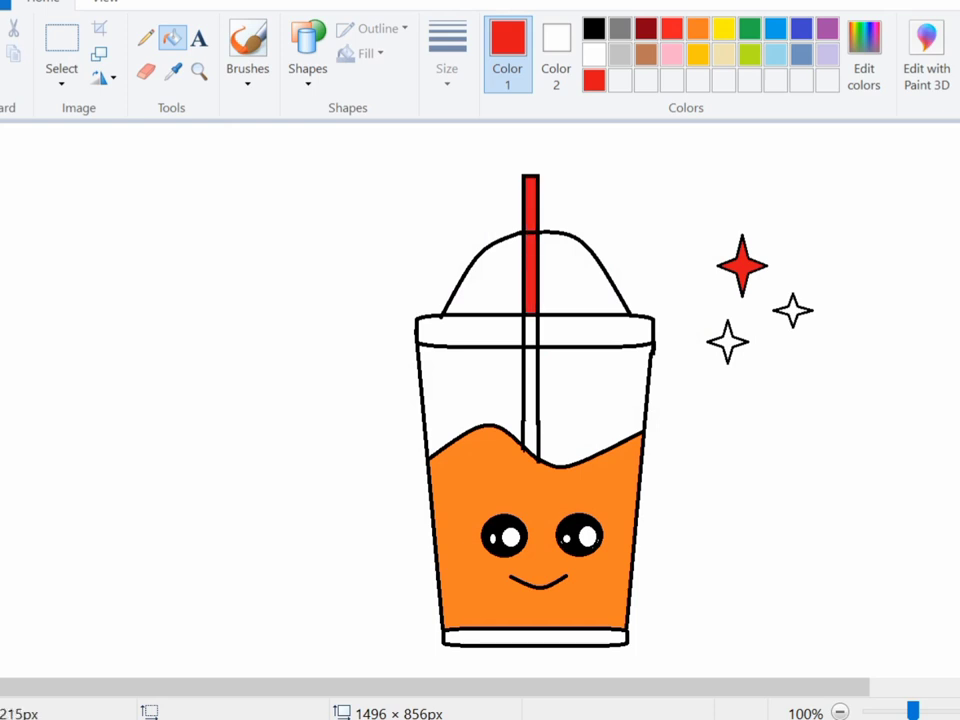
left_click(530, 333)
left_click(530, 400)
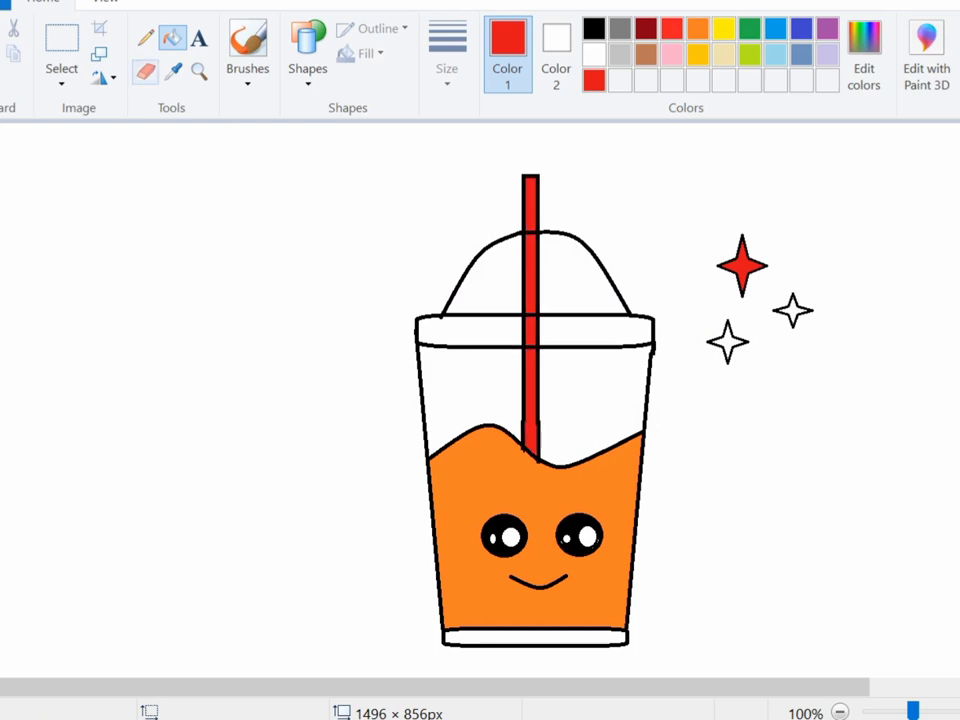
left_click(145, 70)
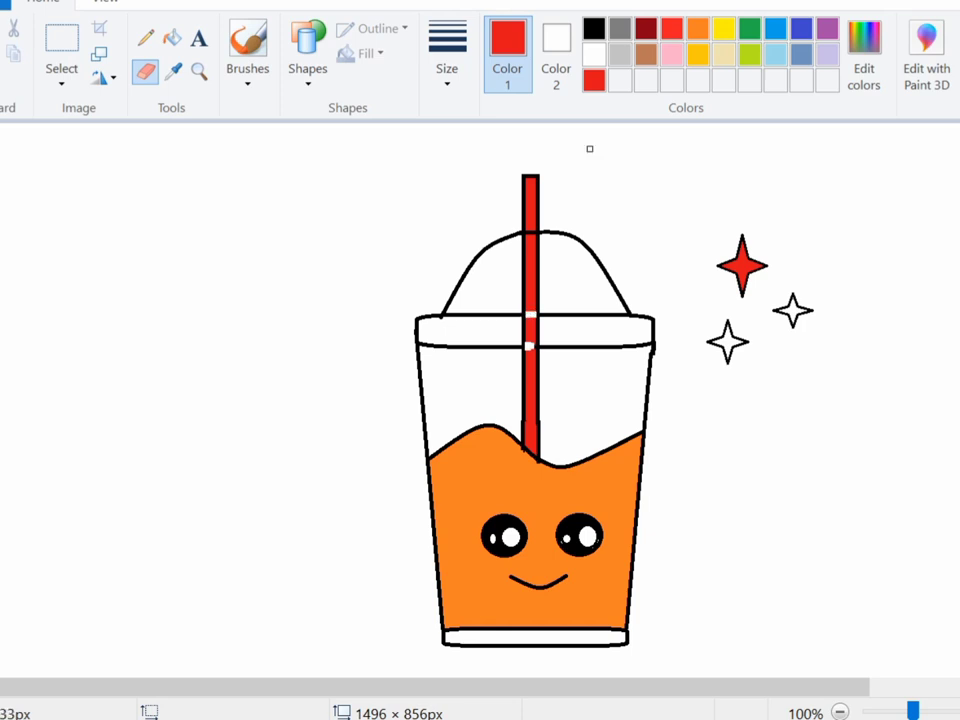
left_click(172, 38)
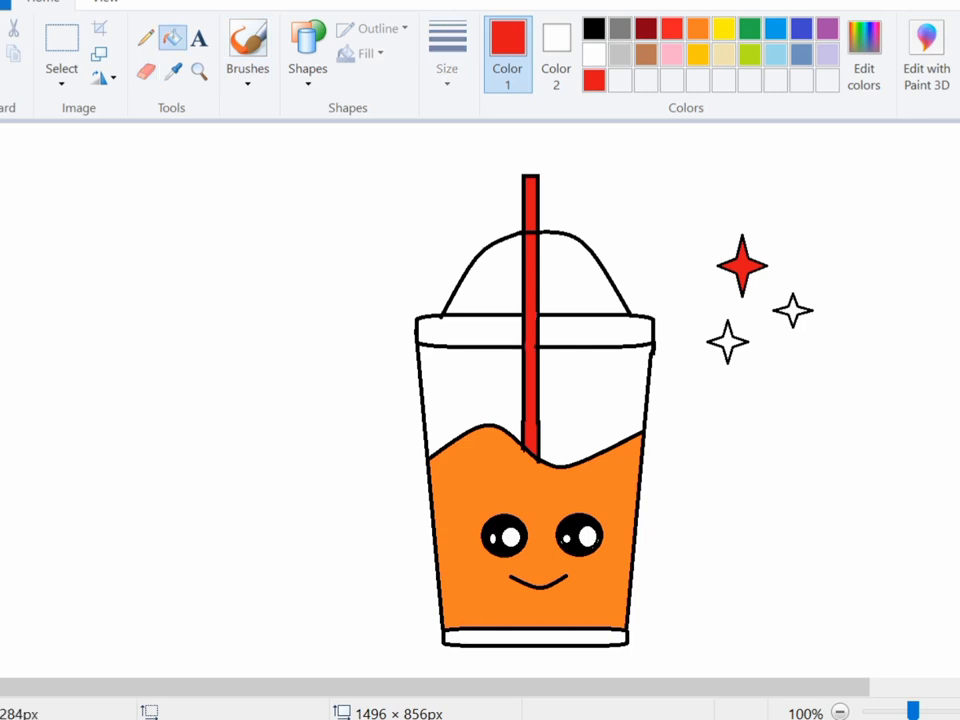
Fill the cup's base band and both halves of the lid rim with the custom red
left_click(535, 636)
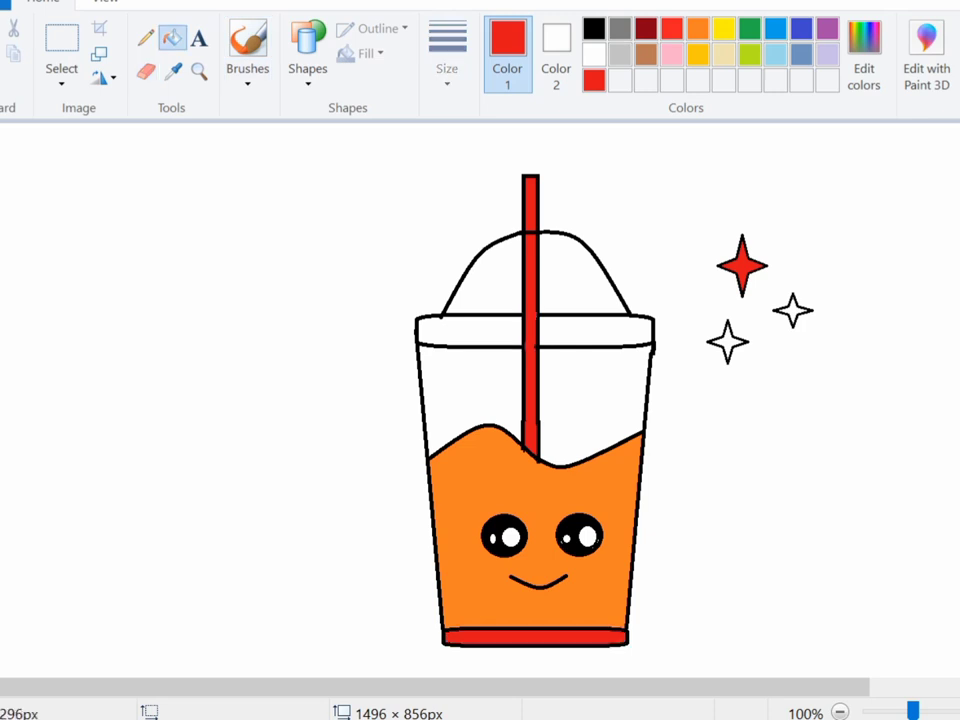
left_click(595, 331)
left_click(470, 331)
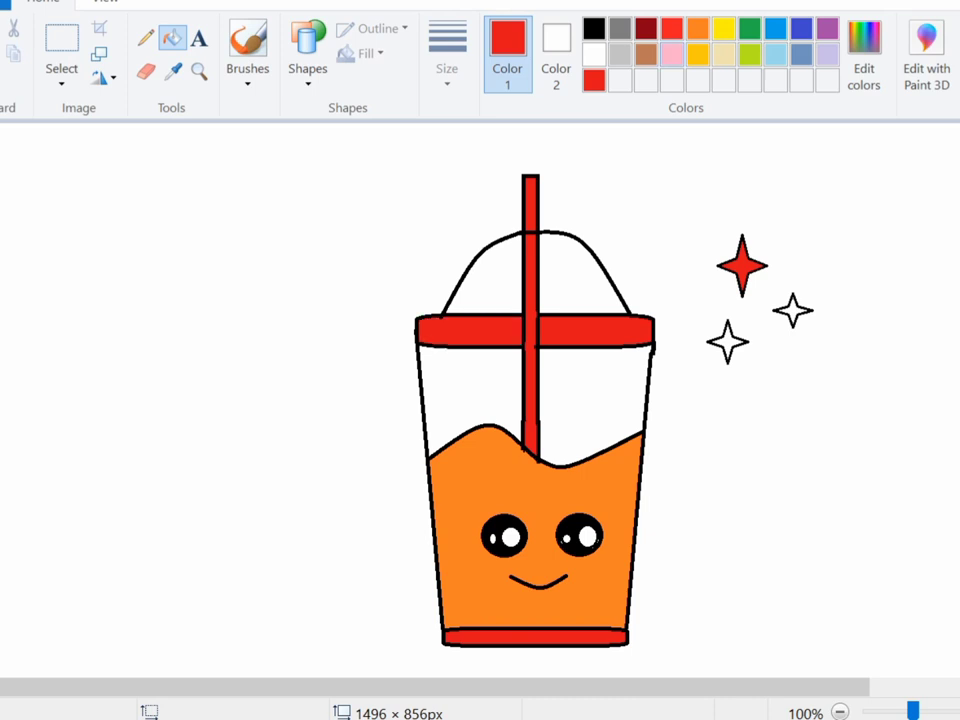
Try orange as the fill for the straw, both inside and above the dome
left_click(697, 28)
left_click(531, 298)
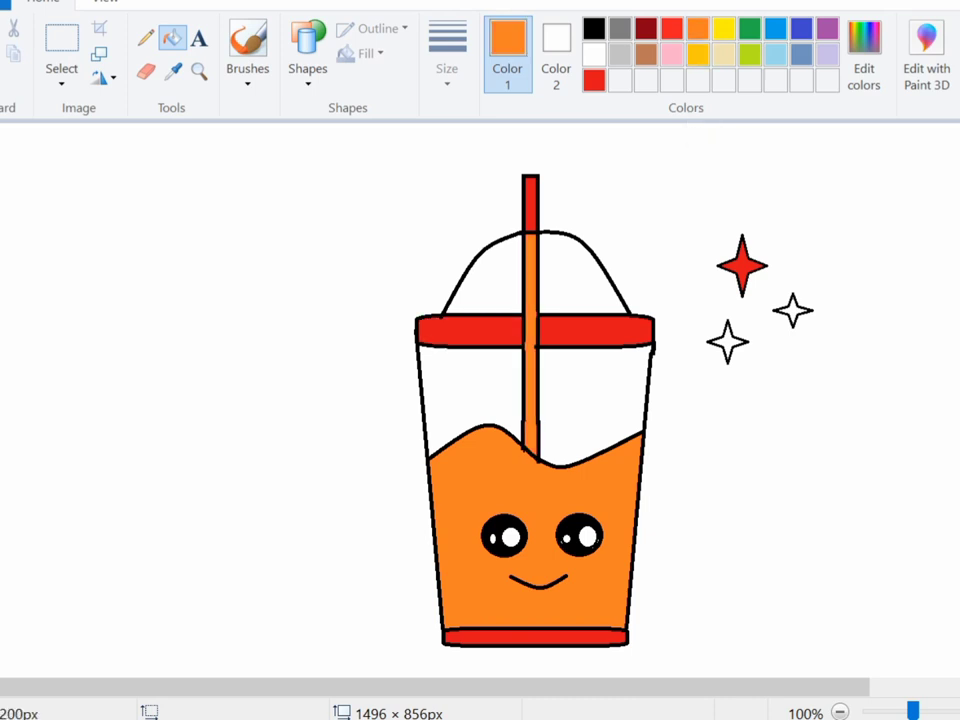
left_click(531, 203)
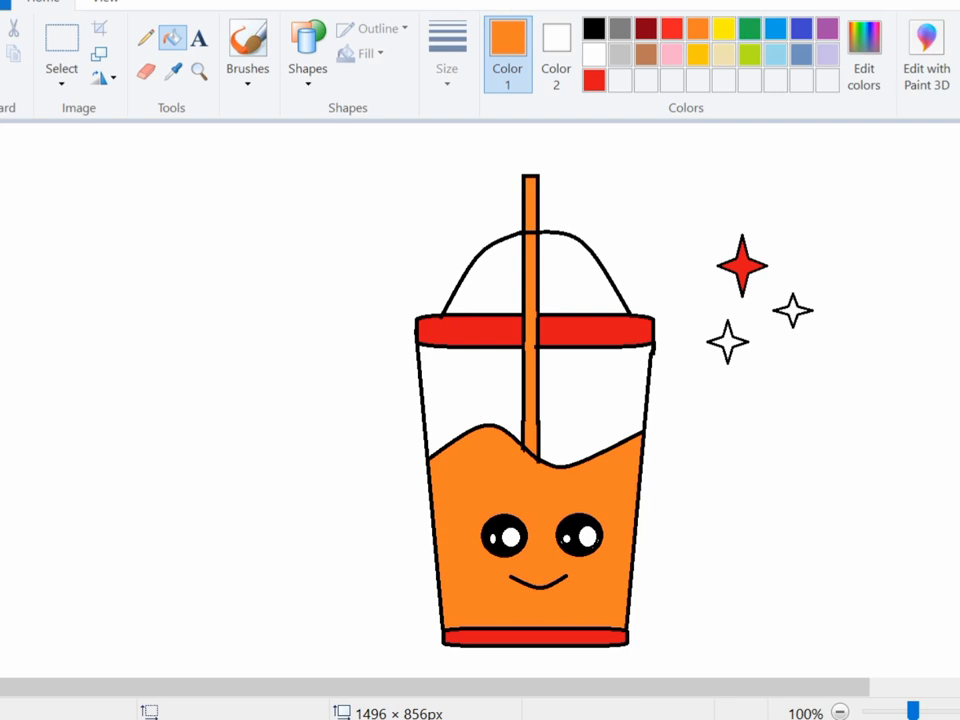
Try light pink as the fill for the whole straw, both halves of the lid rim and the cup's base band
left_click(672, 52)
left_click(530, 245)
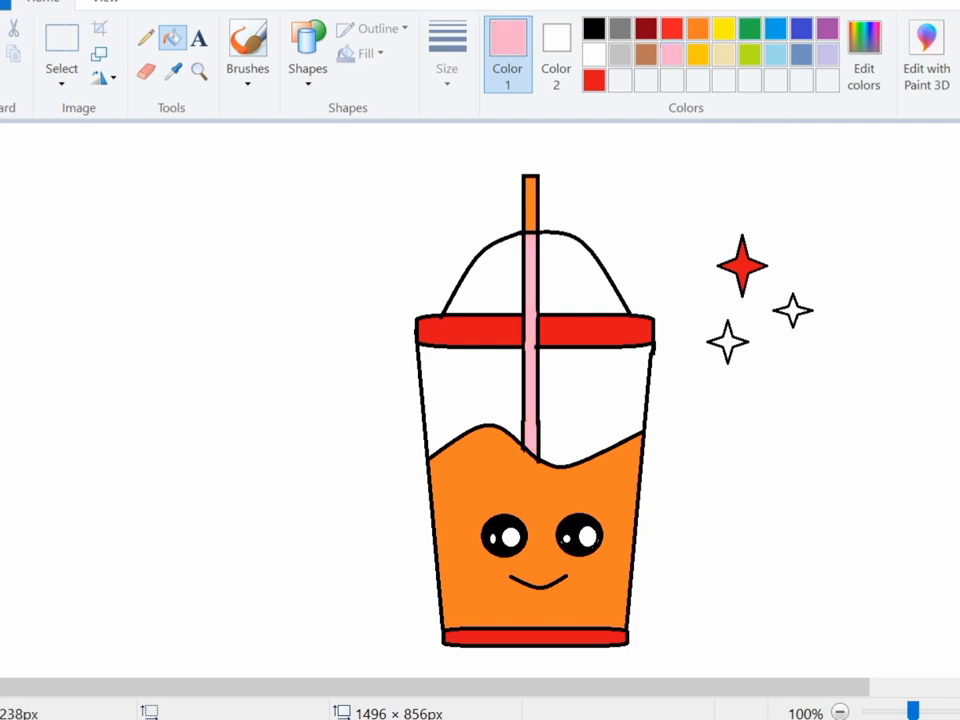
left_click(531, 203)
left_click(595, 331)
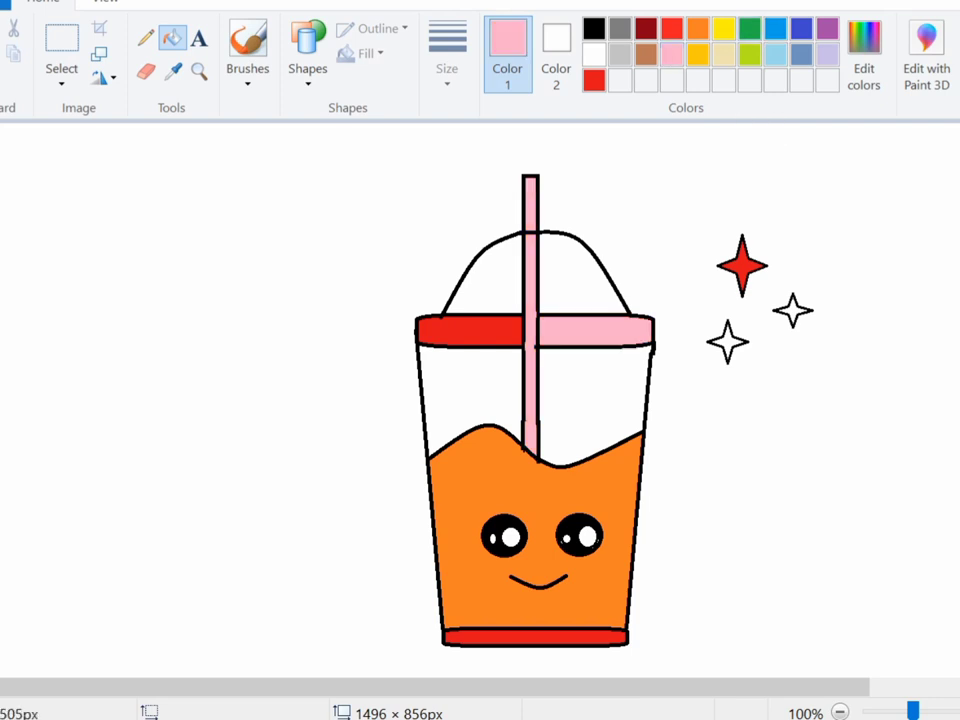
left_click(535, 637)
left_click(470, 331)
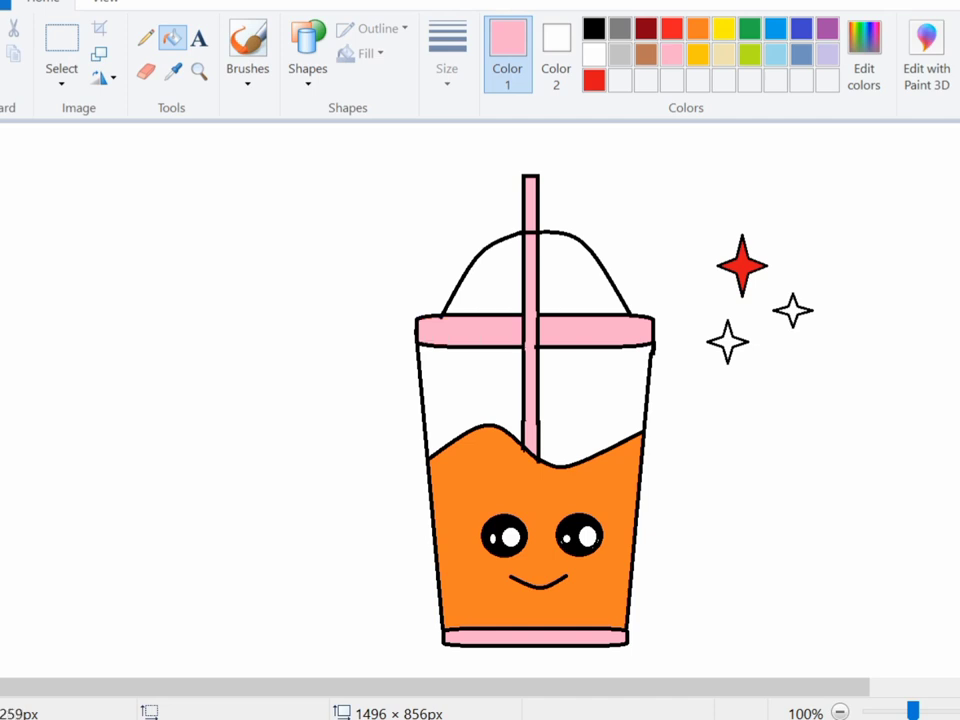
Fill the empty cup area above the liquid with light gray on both sides of the straw
left_click(620, 54)
left_click(590, 420)
left_click(472, 413)
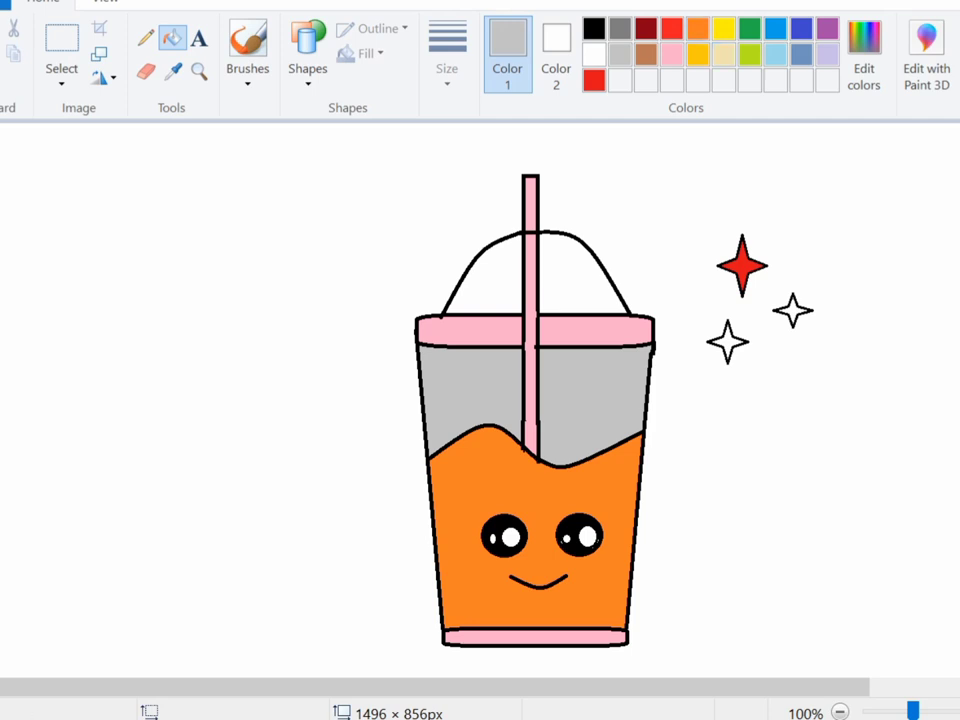
Fill both halves of the dome lid with pale beige
left_click(723, 81)
left_click(580, 280)
left_click(490, 280)
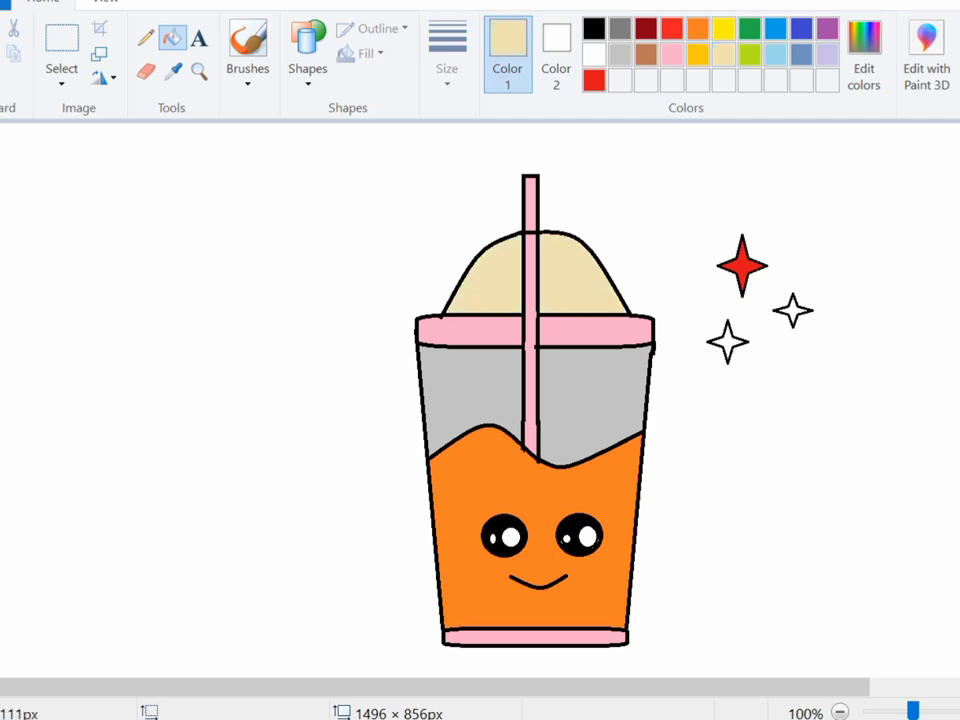
Fill the lid rim, base band, whole straw and smallest sparkle with the custom red
left_click(594, 80)
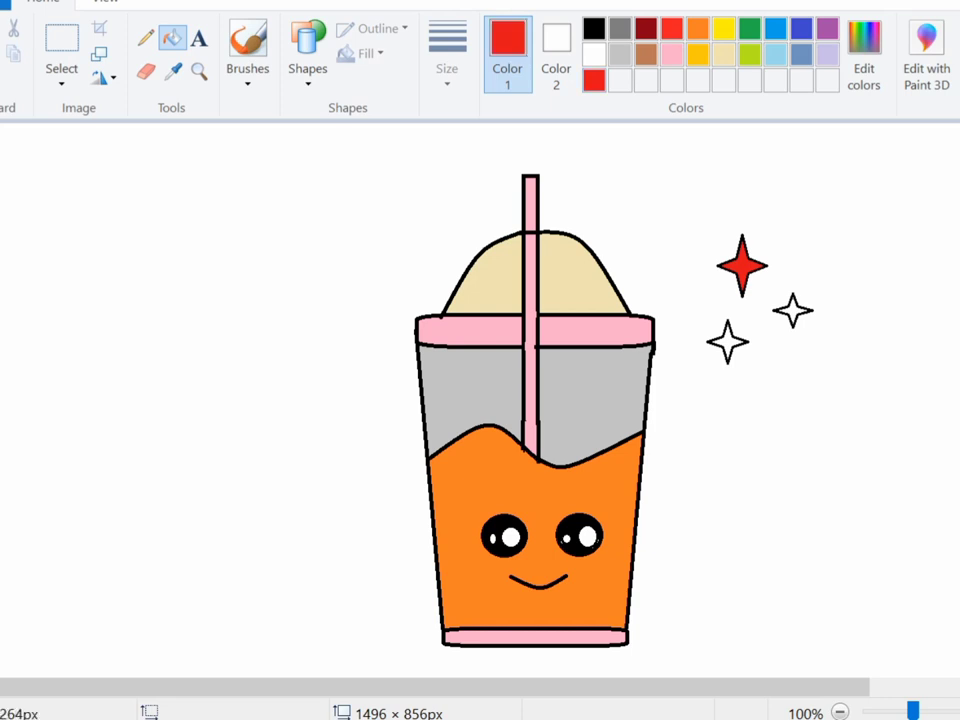
left_click(595, 330)
left_click(475, 330)
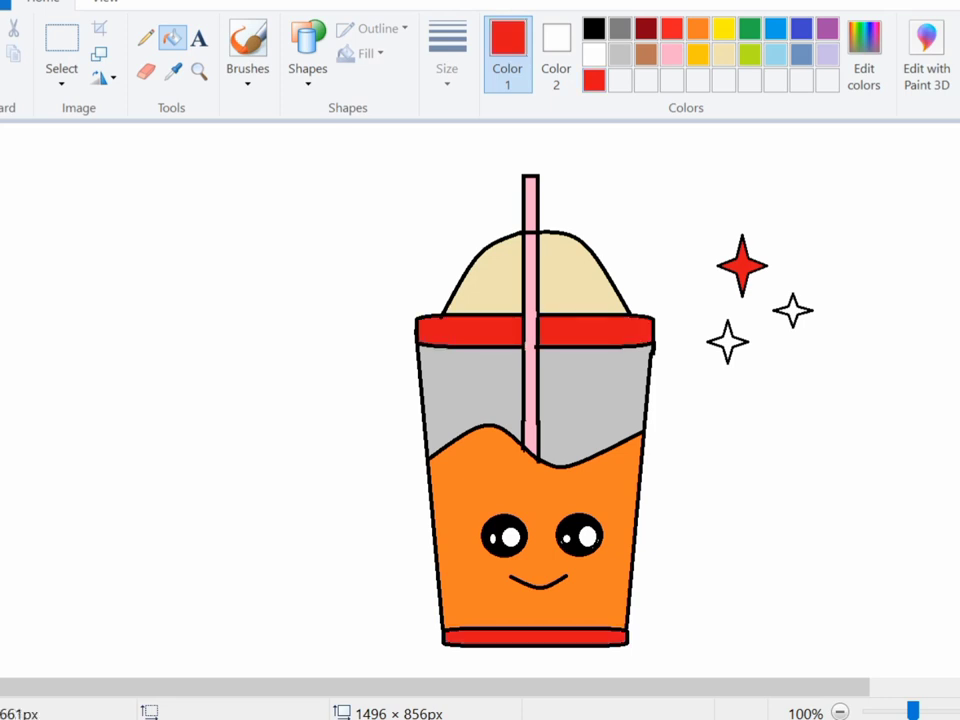
left_click(530, 390)
left_click(530, 205)
left_click(793, 311)
Fill the two smaller sparkles with orange
left_click(697, 28)
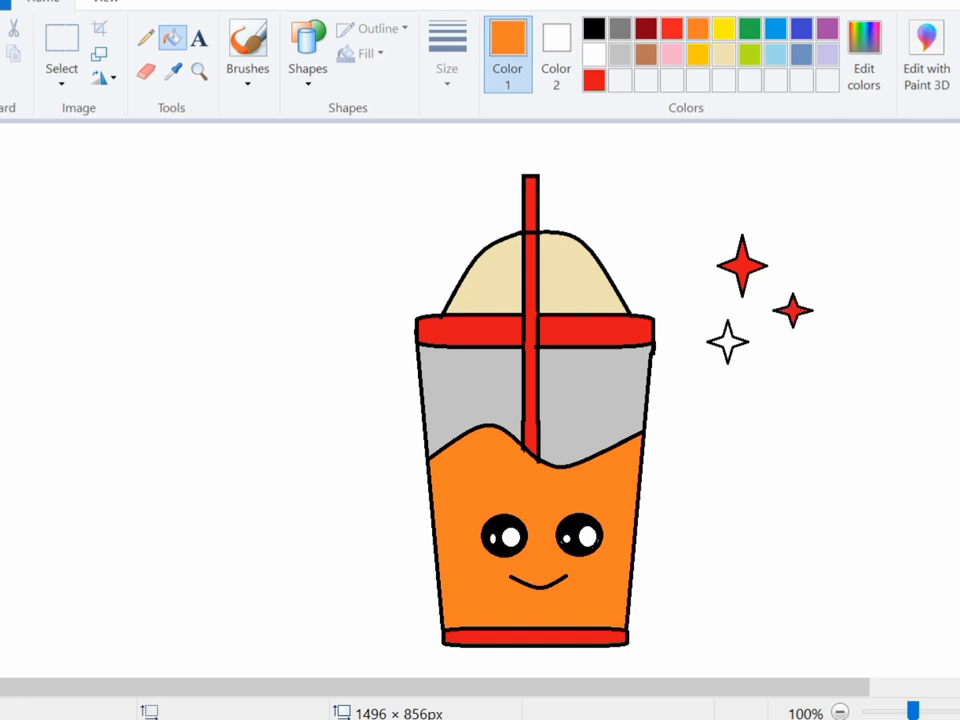
left_click(727, 342)
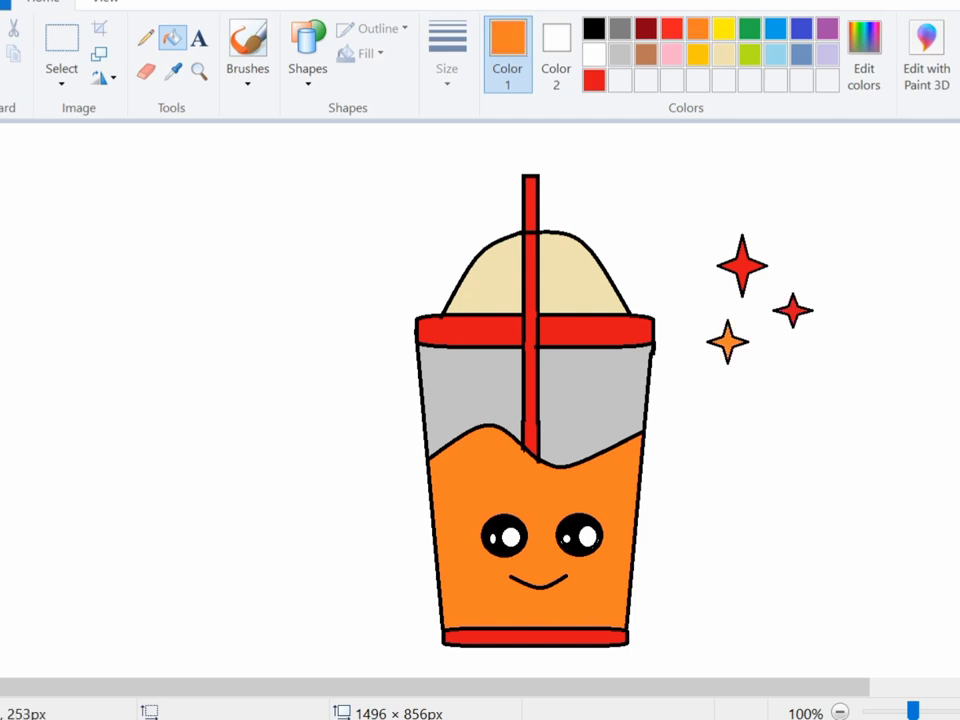
left_click(793, 311)
Set the fill color to yellow
left_click(723, 28)
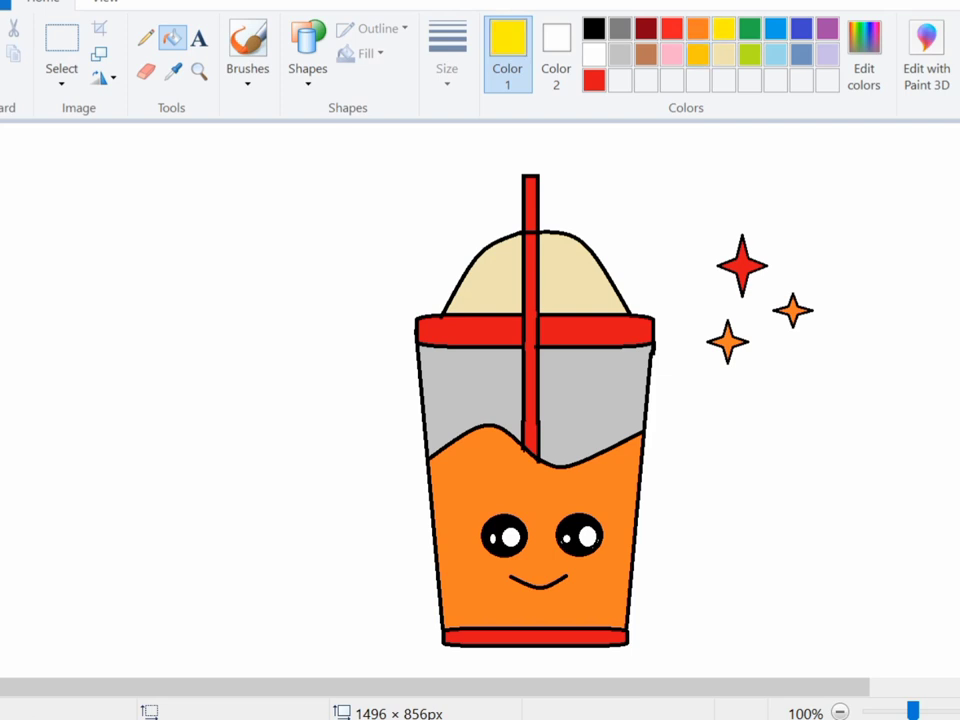